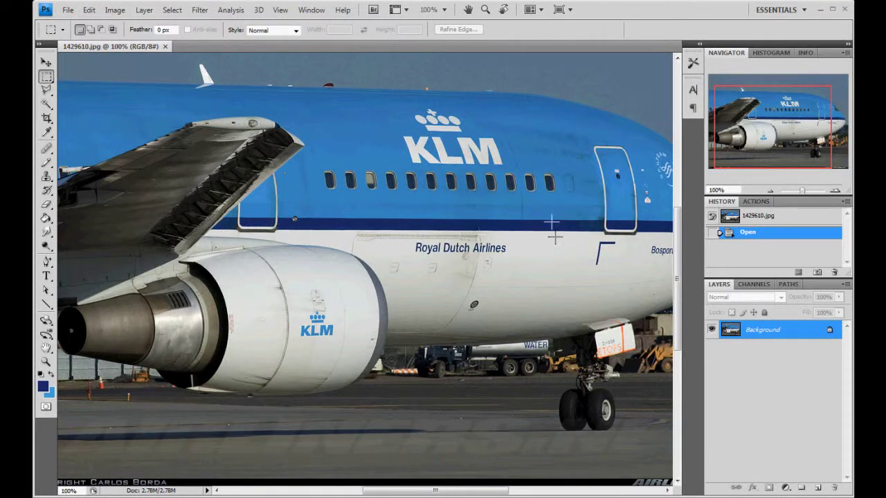
- Switch to the Move tool while the reference photo 1429610.jpg is open
click(46, 63)
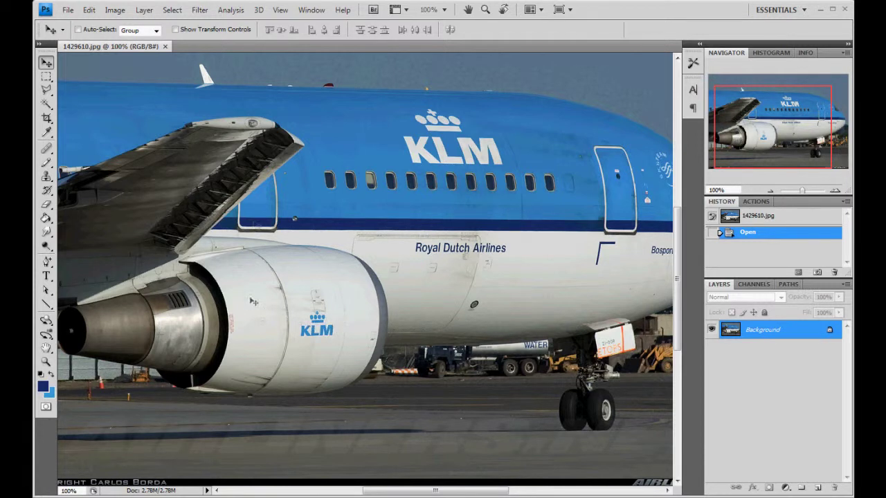
click(68, 10)
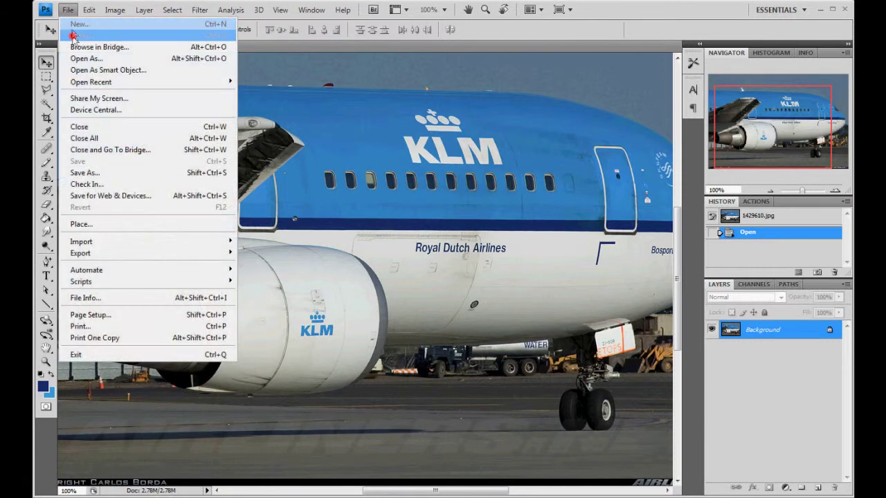
- Open engine_GE.psd from the Public_Paint_Kit2010 PSD files folder
click(72, 34)
click(314, 72)
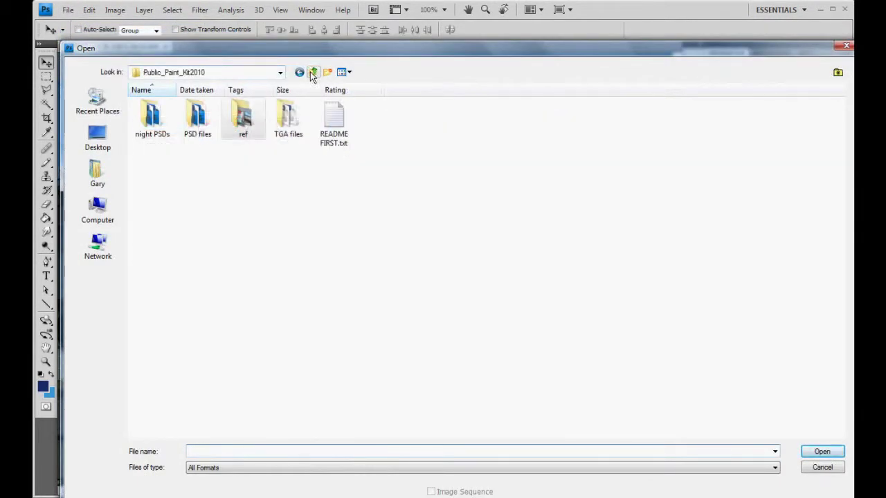
double_click(200, 125)
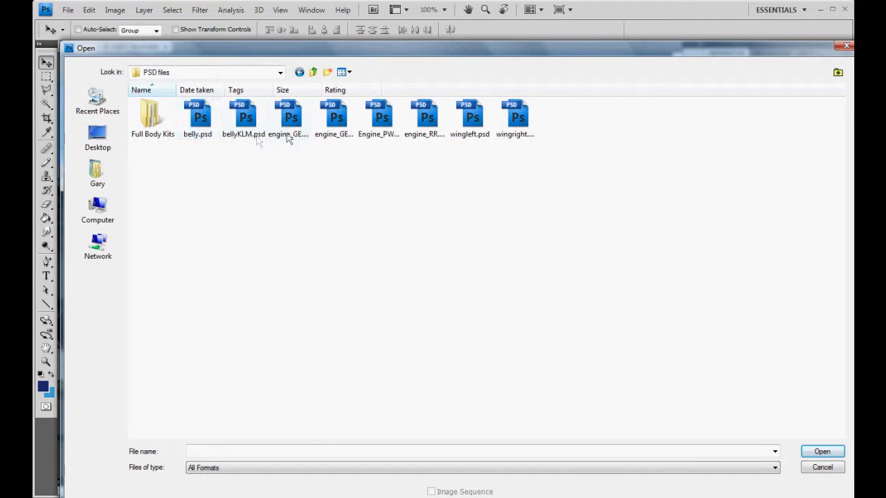
click(294, 147)
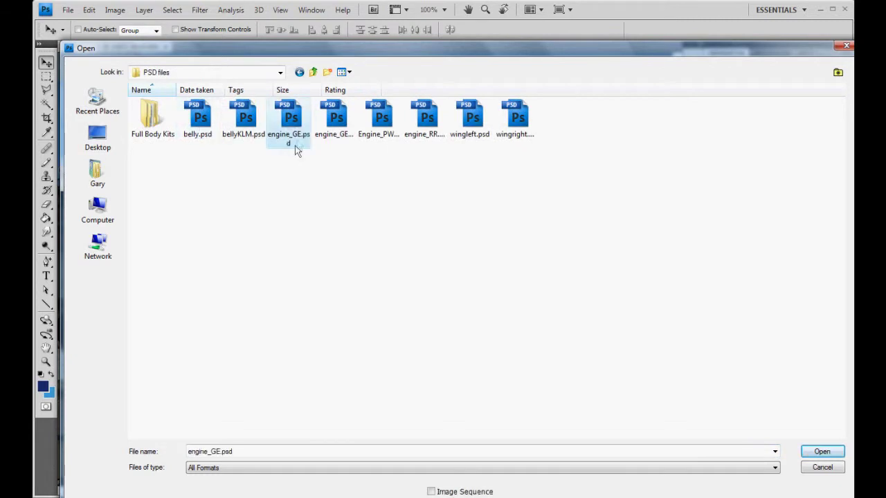
click(821, 452)
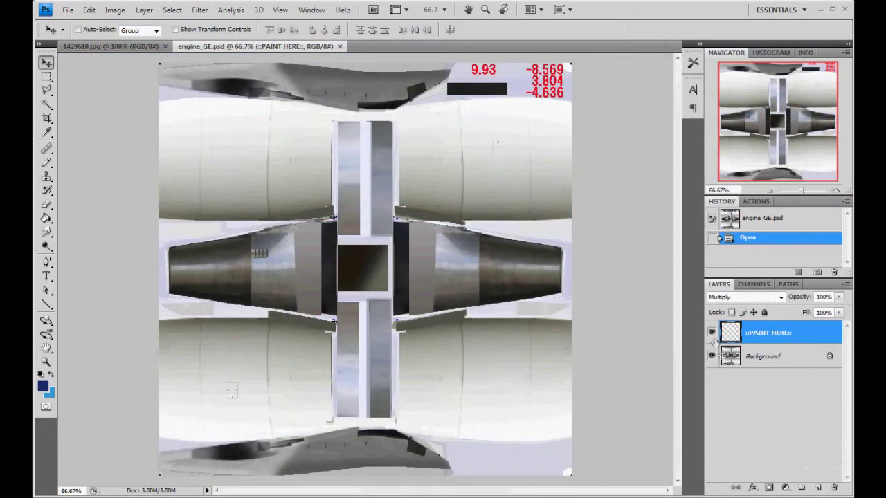
- Check the ::PAINT HERE:: layer and view the engine texture's top at 100% zoom
click(712, 333)
click(712, 332)
click(835, 191)
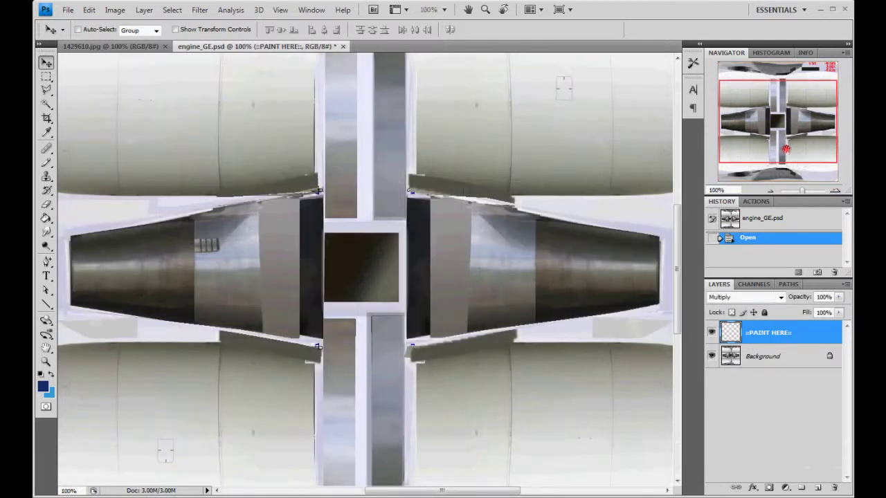
drag(786, 149, 786, 131)
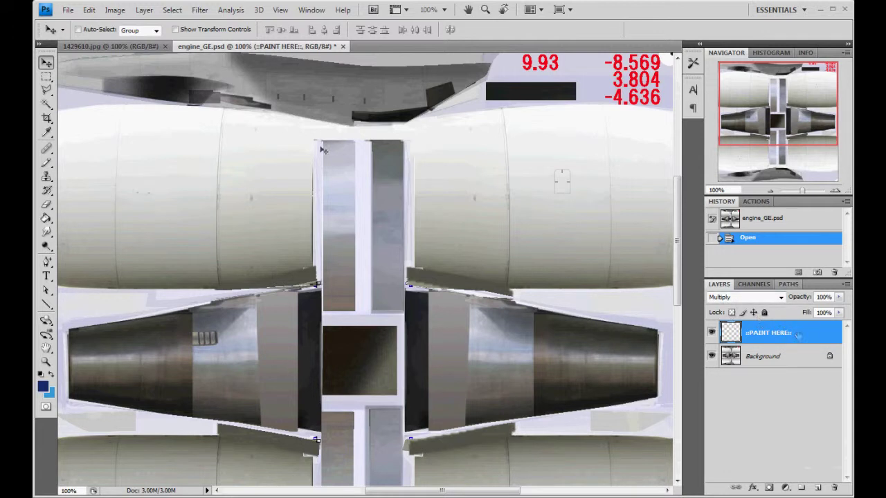
click(69, 10)
- Marquee the logo spot on the right engine and check its pixel size in New document settings
click(69, 10)
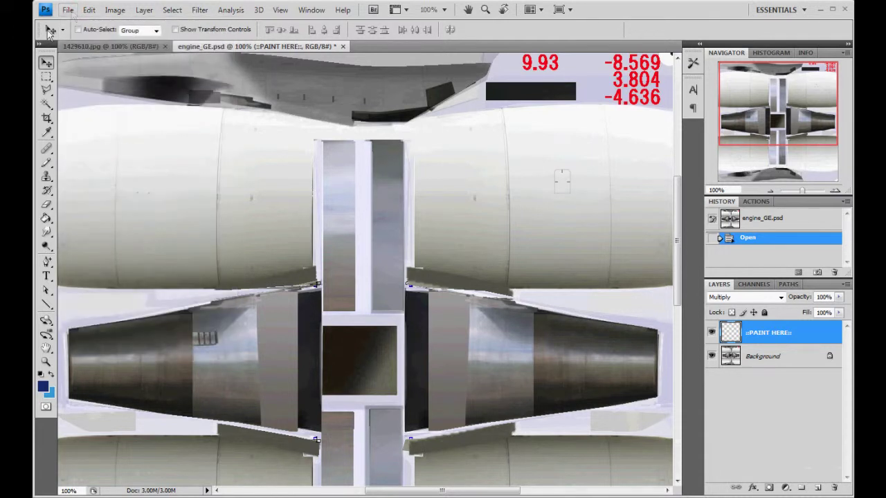
click(46, 76)
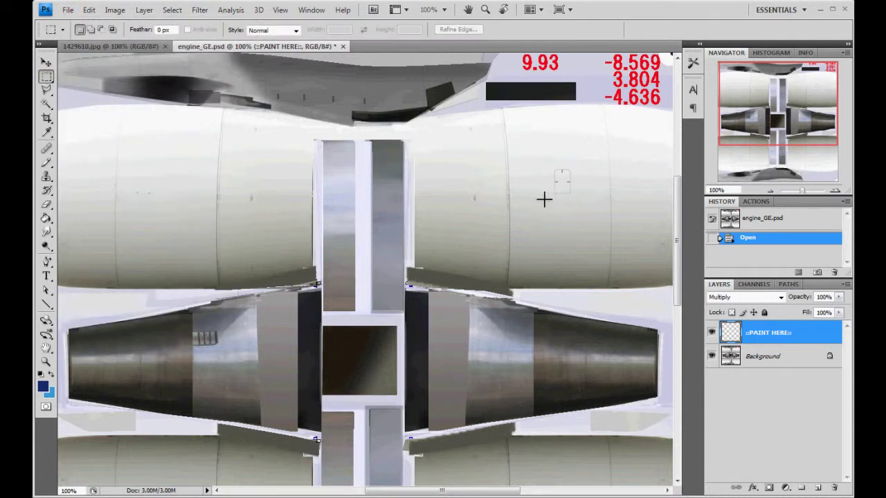
click(762, 357)
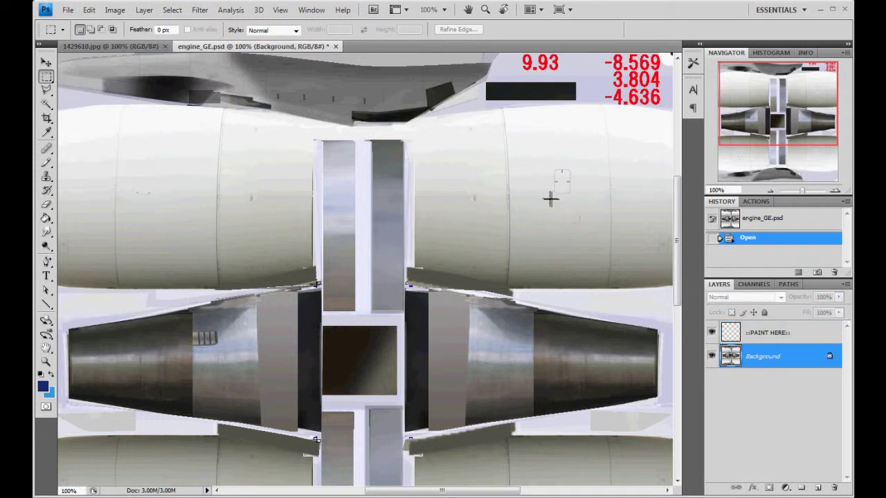
drag(543, 195, 584, 216)
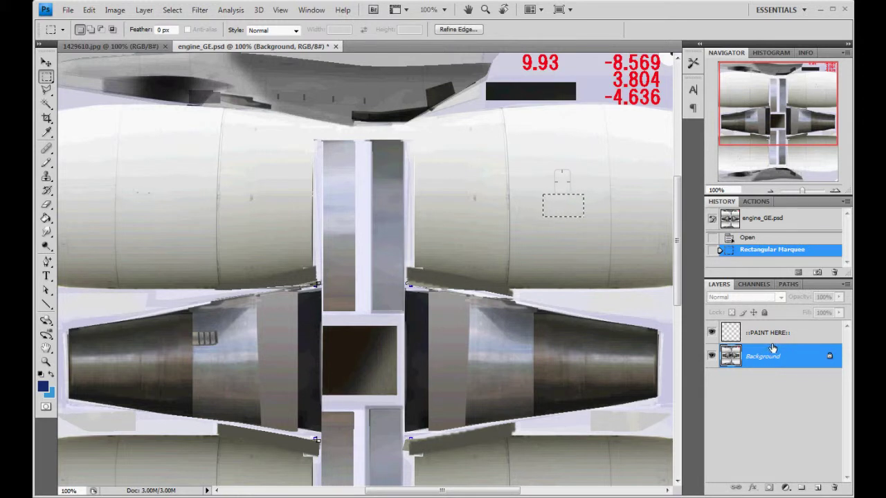
key(ctrl+d)
key(ctrl+n)
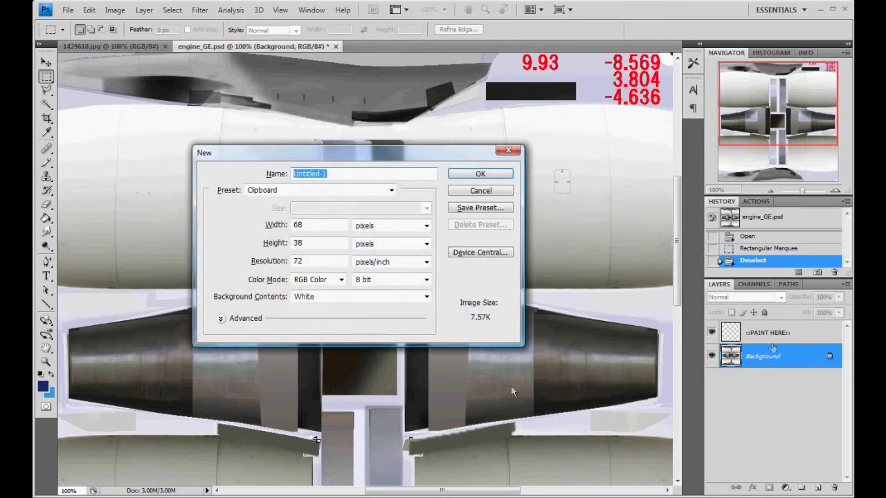
key(Escape)
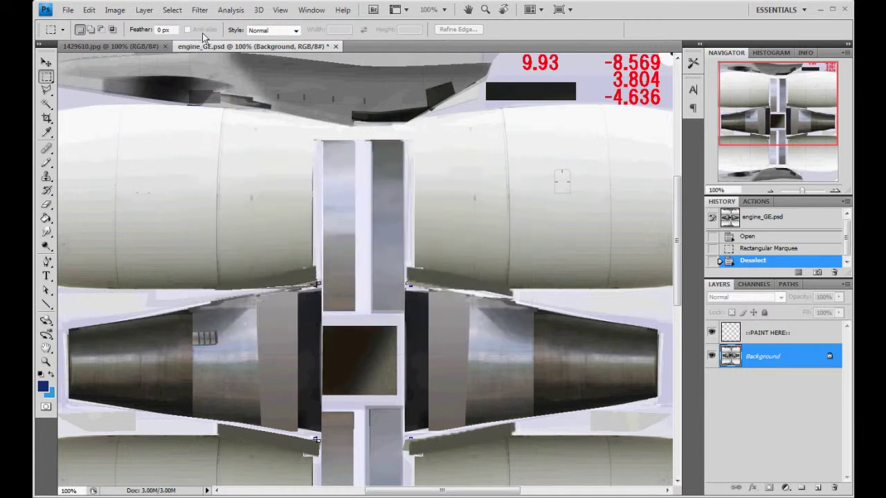
- Open ref/KLM.eps rasterized at 60 pixels wide and select its whole canvas
click(68, 10)
click(82, 34)
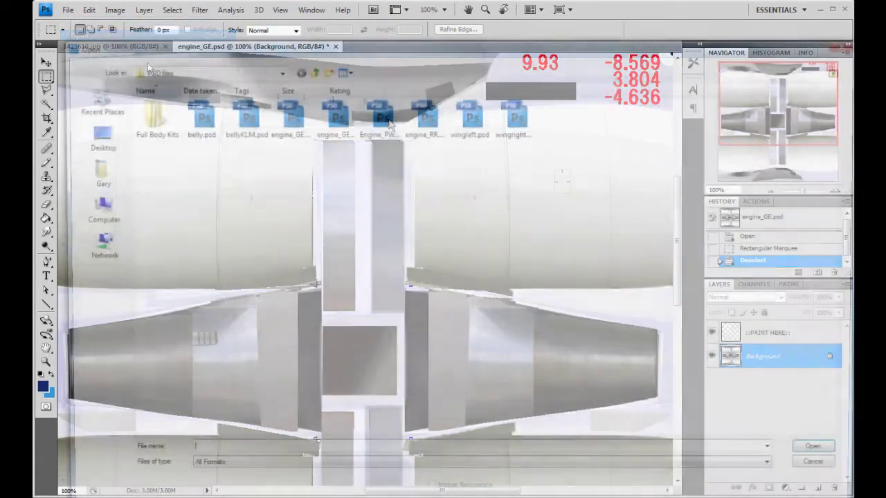
click(315, 73)
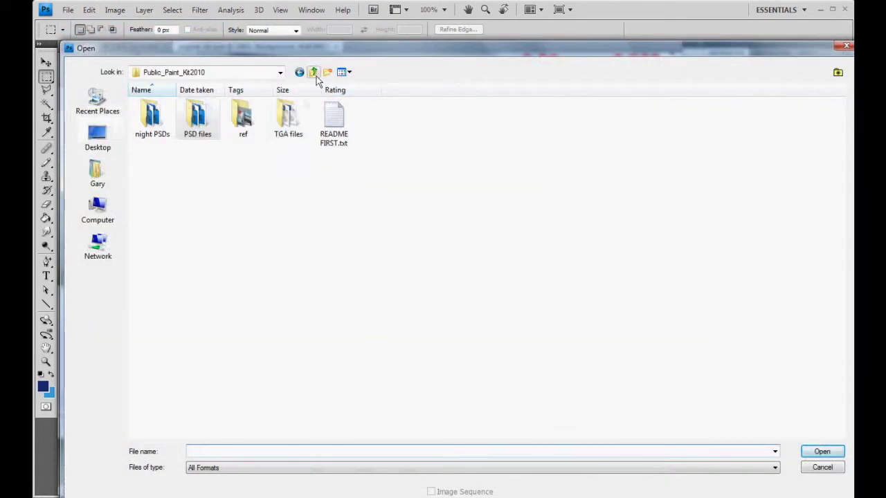
double_click(251, 130)
click(808, 133)
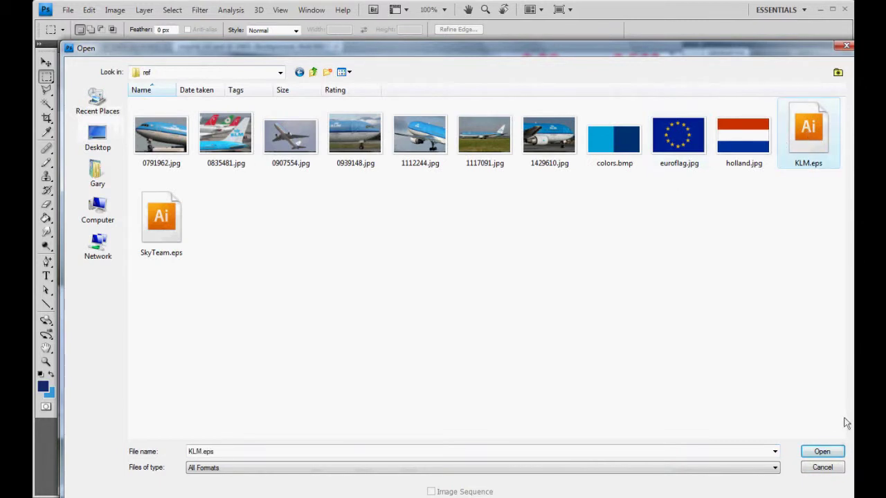
click(833, 456)
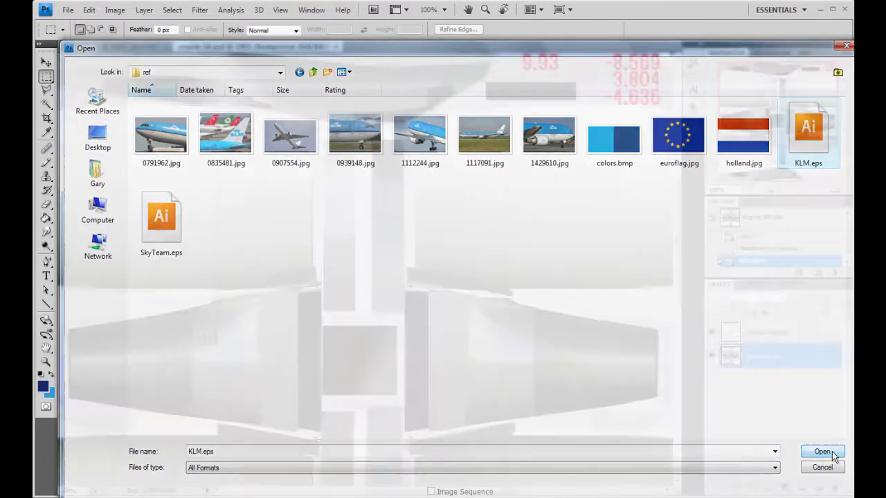
click(358, 189)
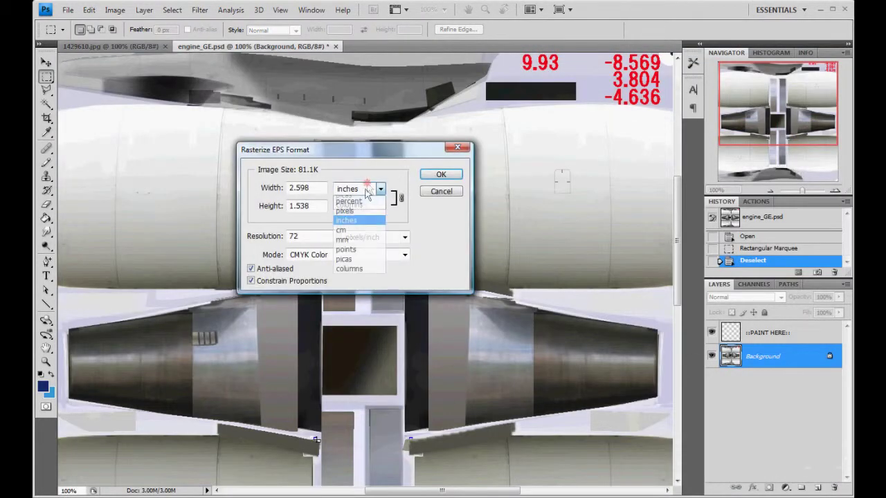
click(357, 211)
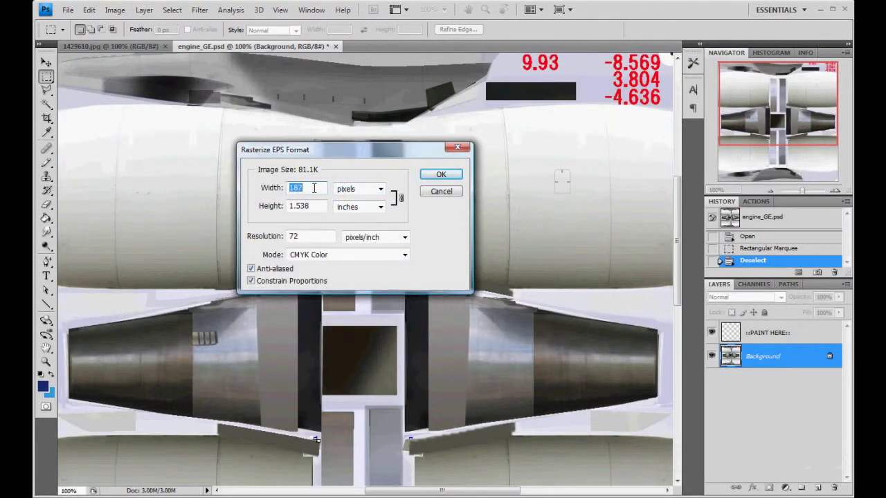
text(60)
key(Return)
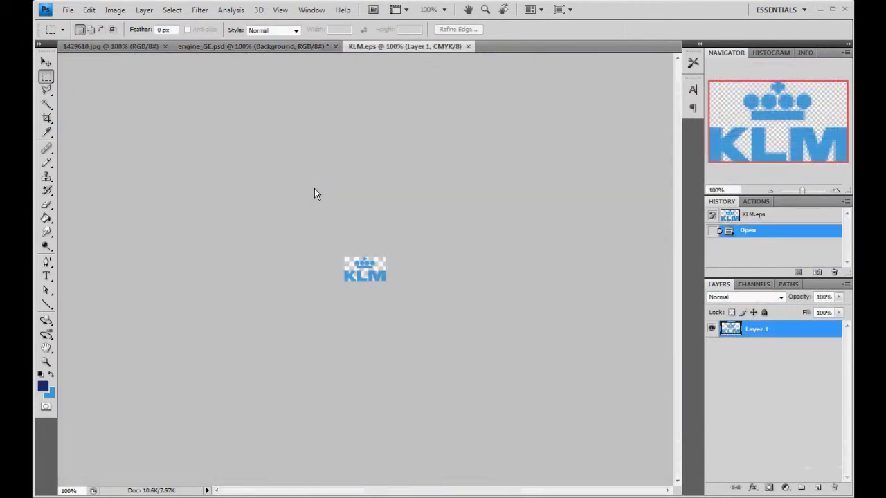
key(ctrl+a)
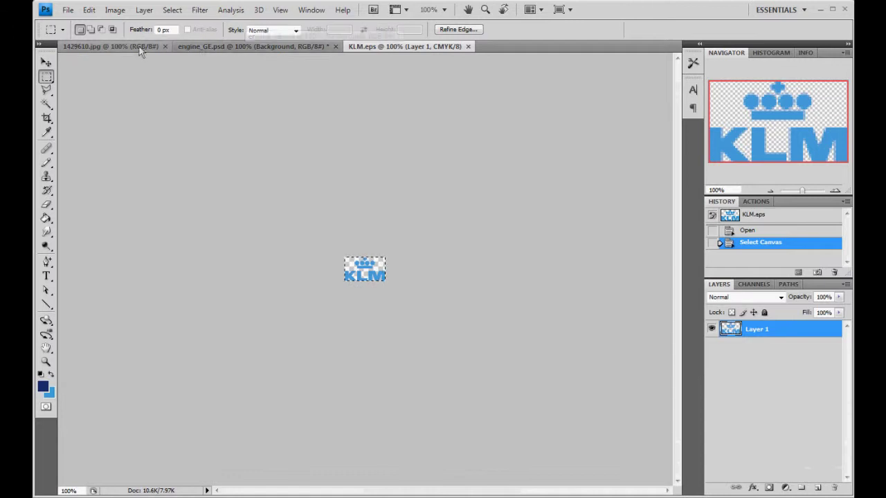
- Paste the KLM logo into engine_GE.psd and position it on the right engine cowling
click(205, 46)
key(v)
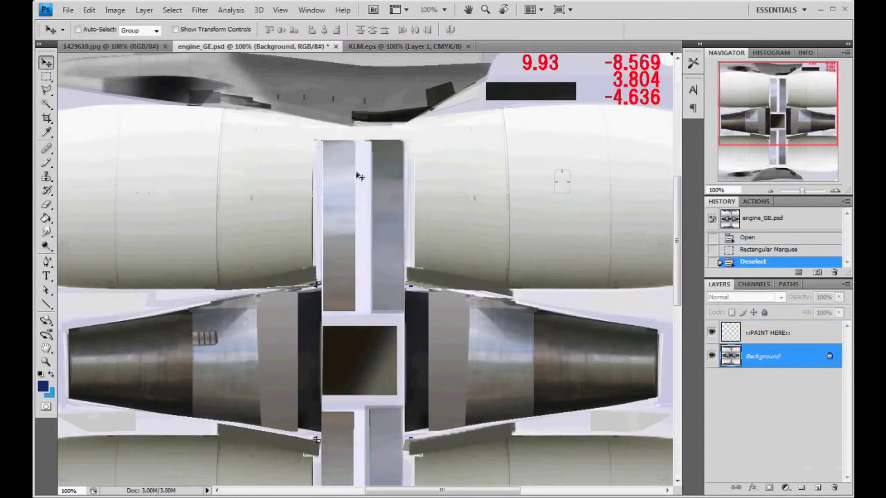
key(ctrl+v)
drag(380, 271, 569, 206)
click(94, 46)
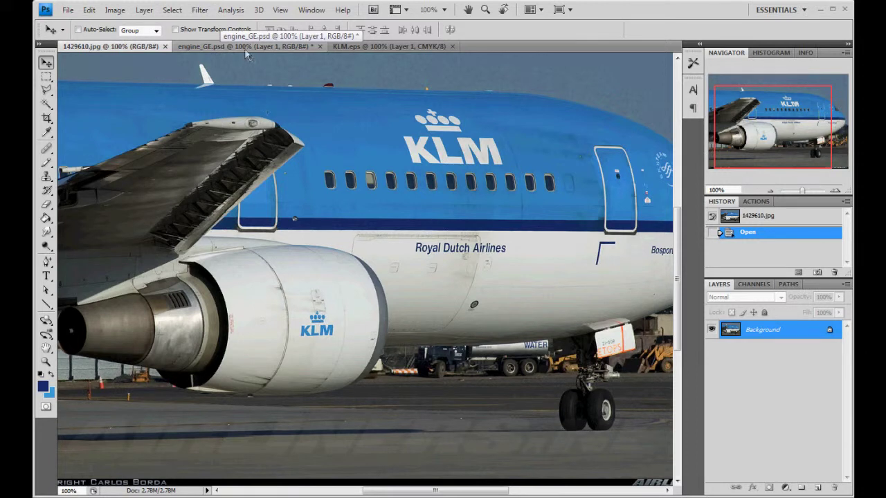
click(249, 46)
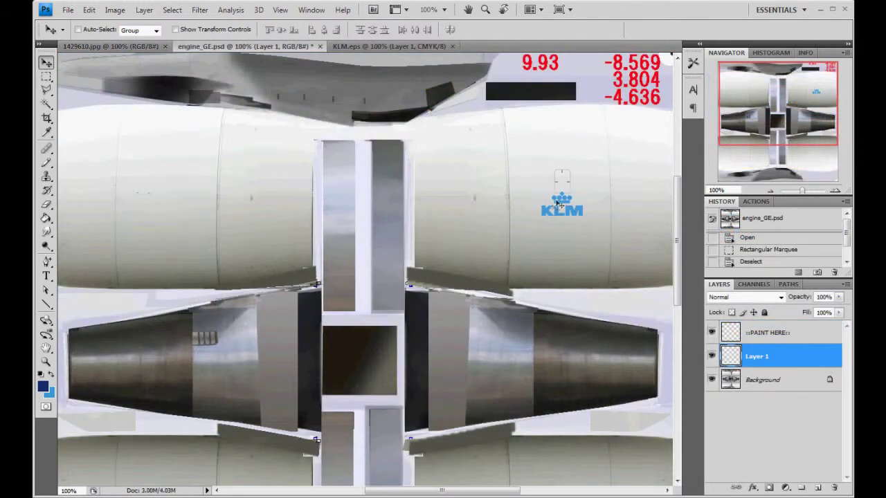
drag(562, 206, 562, 207)
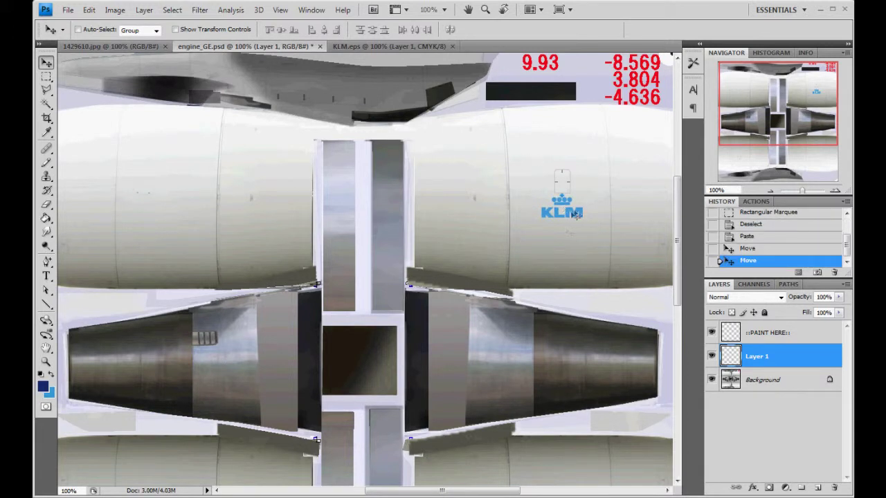
drag(573, 217, 578, 219)
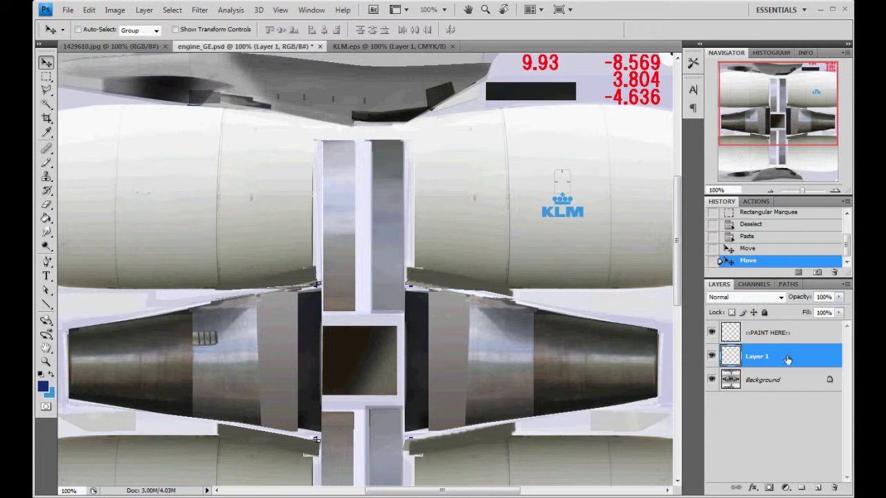
- Set the logo's Layer 1 to Multiply and delete the ::PAINT HERE:: layer
click(744, 297)
click(729, 349)
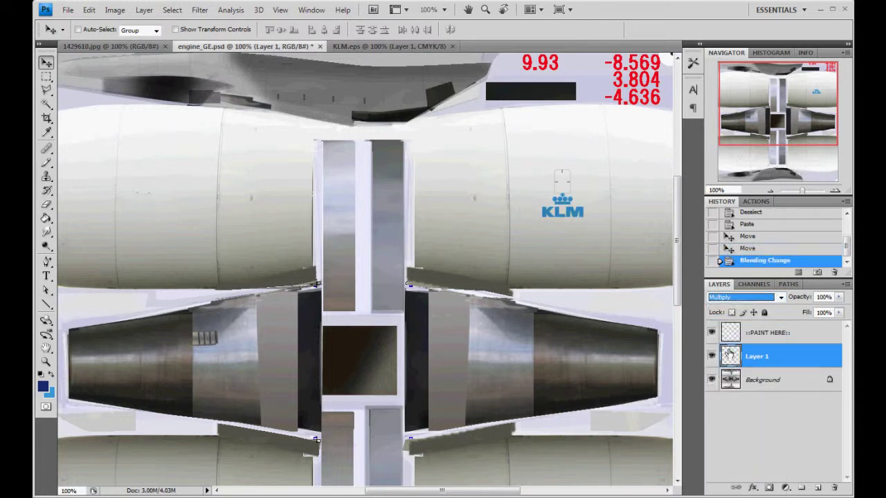
click(782, 334)
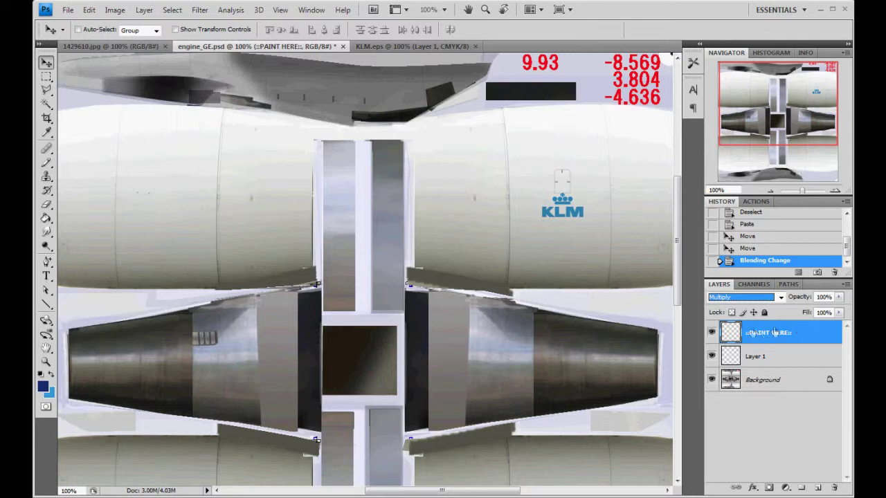
click(836, 489)
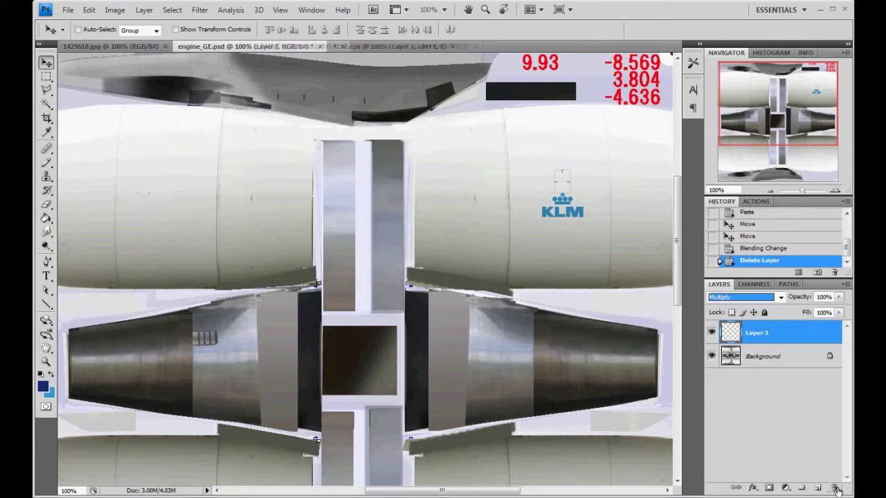
click(785, 335)
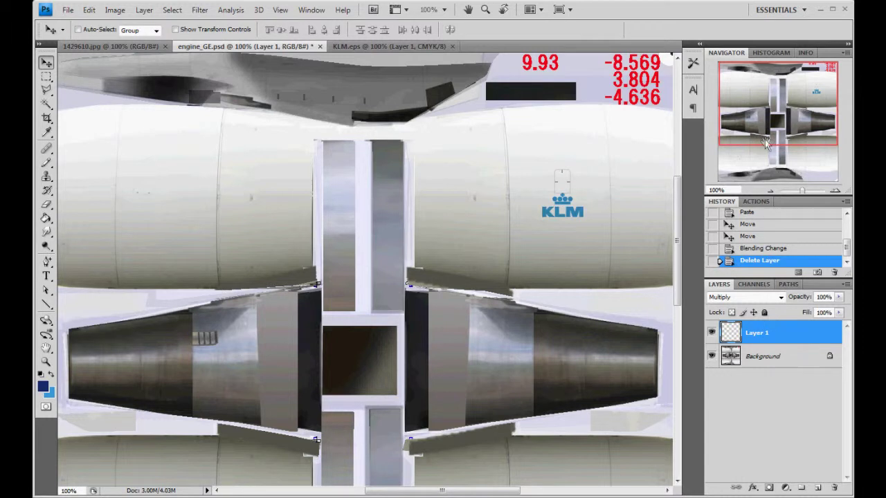
right_click(795, 332)
- Copy the logo onto the left nacelle and merge both upper logos into one layer
click(706, 86)
click(457, 182)
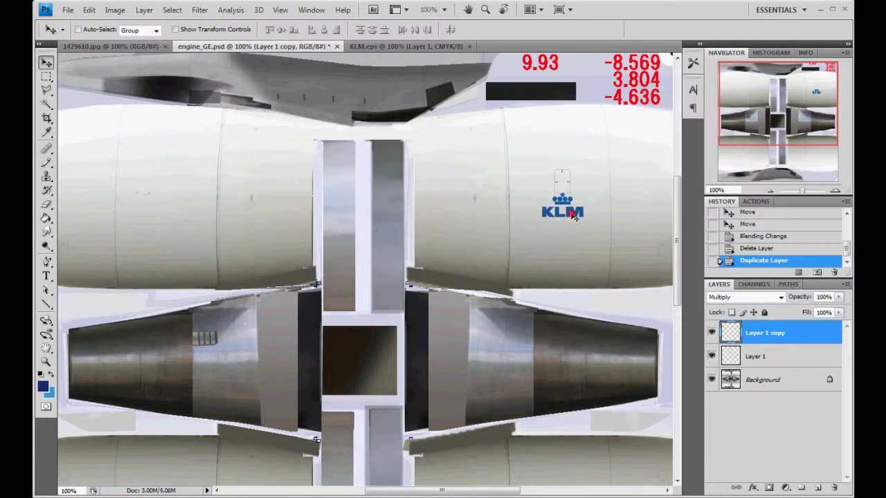
drag(572, 215, 174, 230)
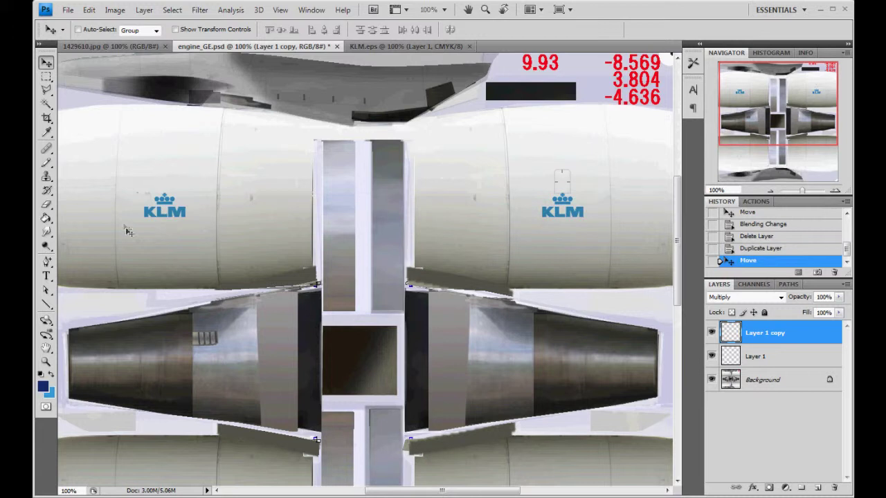
click(774, 357)
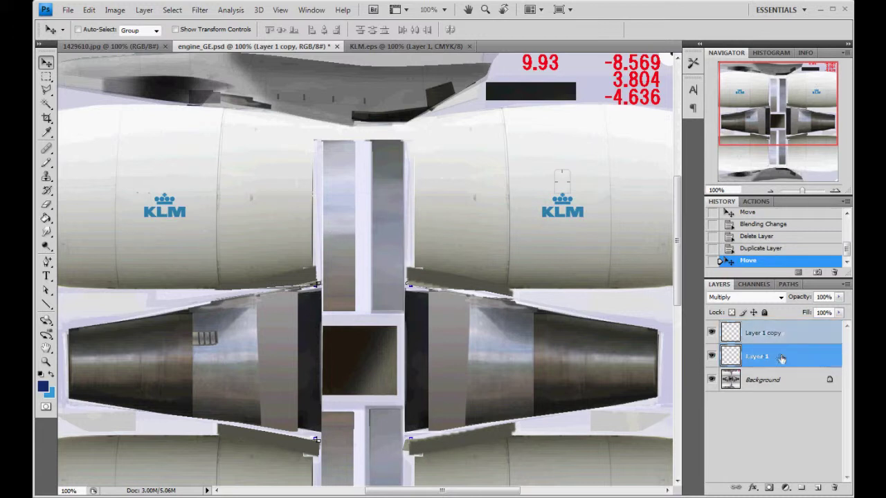
ctrl+click(799, 335)
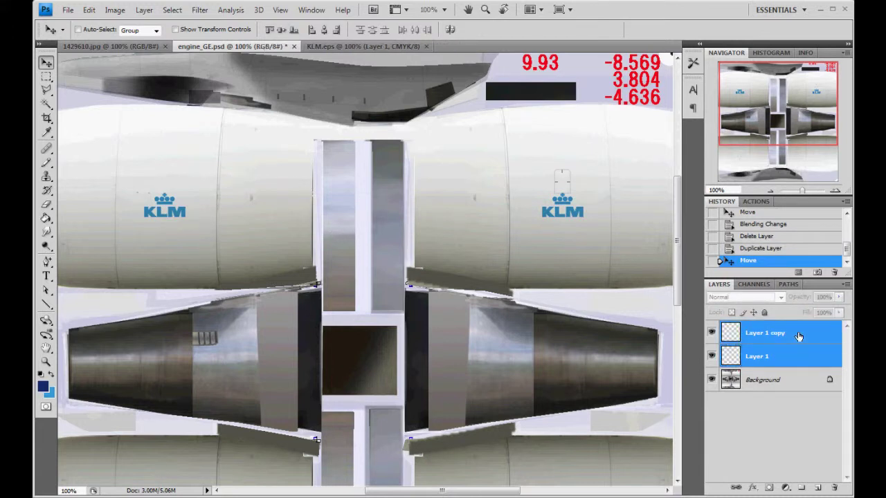
right_click(798, 333)
click(722, 303)
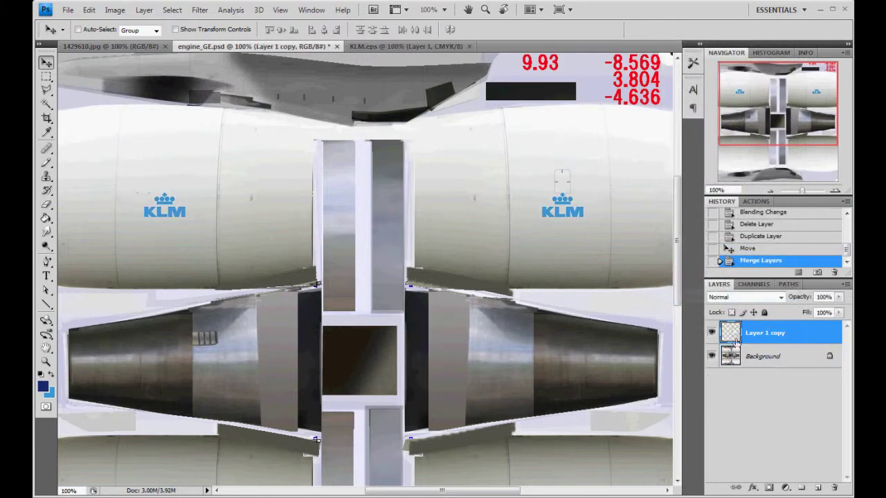
click(712, 333)
click(711, 333)
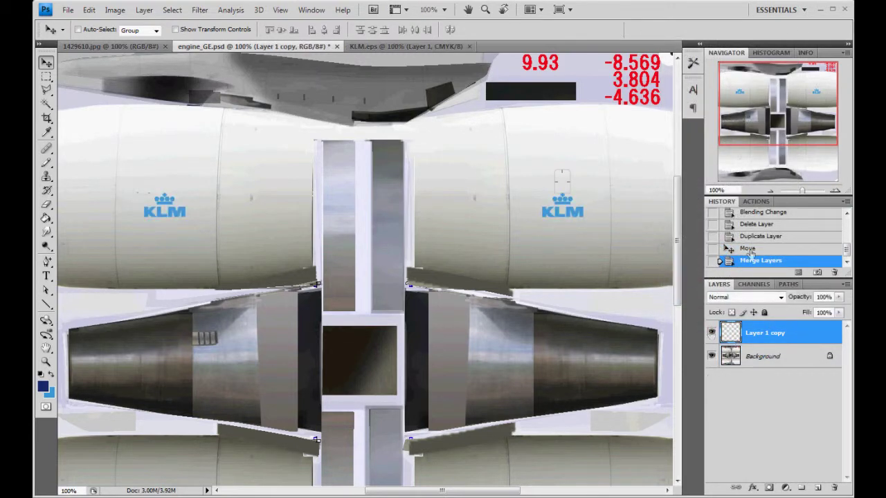
- Duplicate the merged logo layer and move the copy down onto the lower nacelles
drag(770, 125, 768, 142)
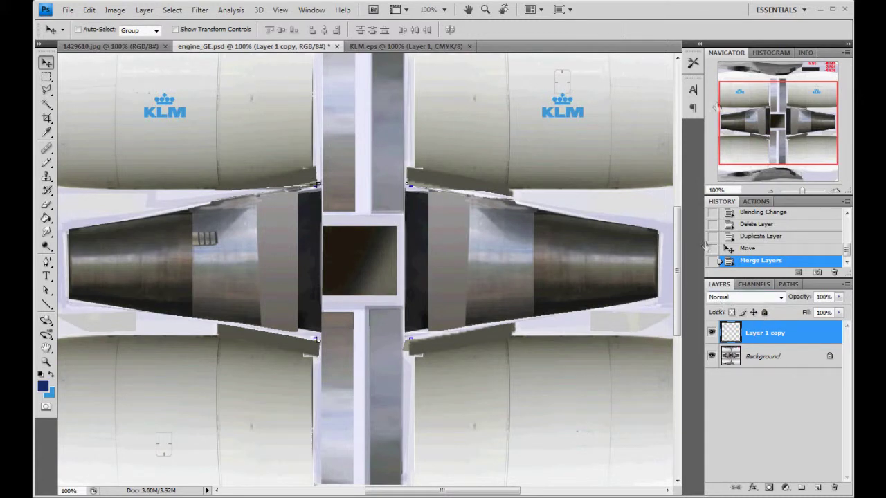
right_click(812, 334)
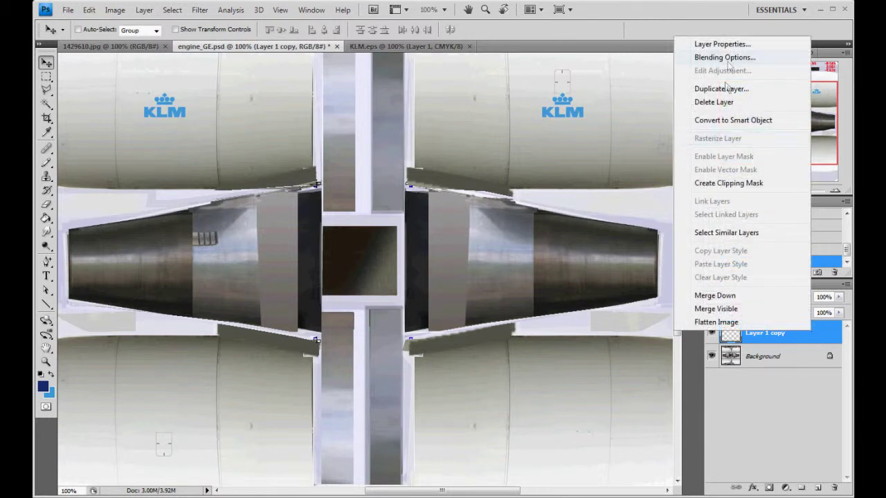
click(722, 87)
click(458, 184)
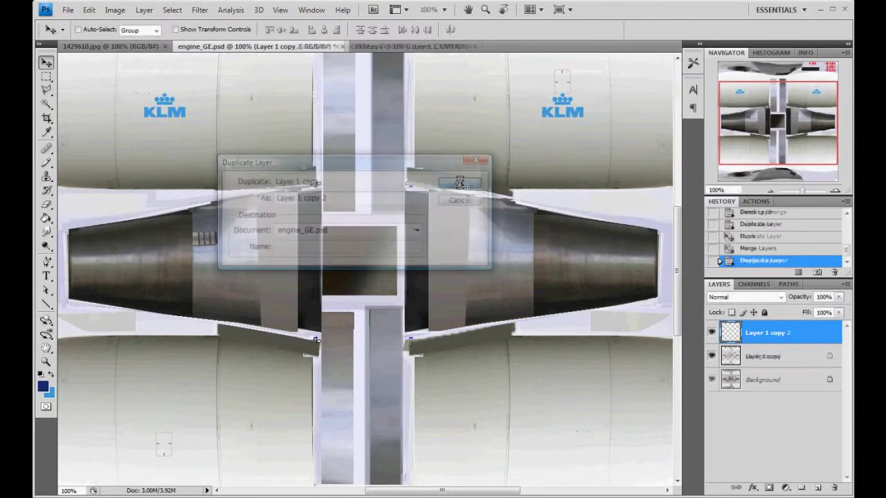
drag(574, 117, 570, 430)
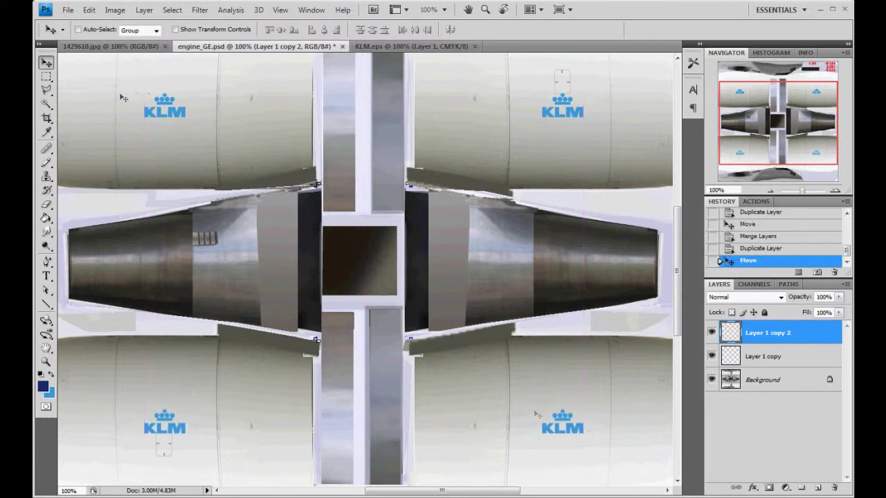
- Rotate the lower logo pair 180° with Edit > Transform
click(89, 10)
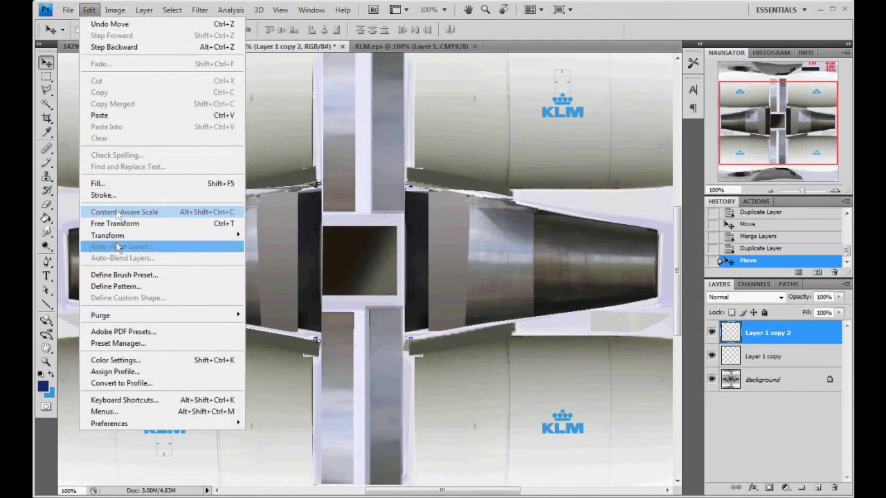
mouse_move(119, 237)
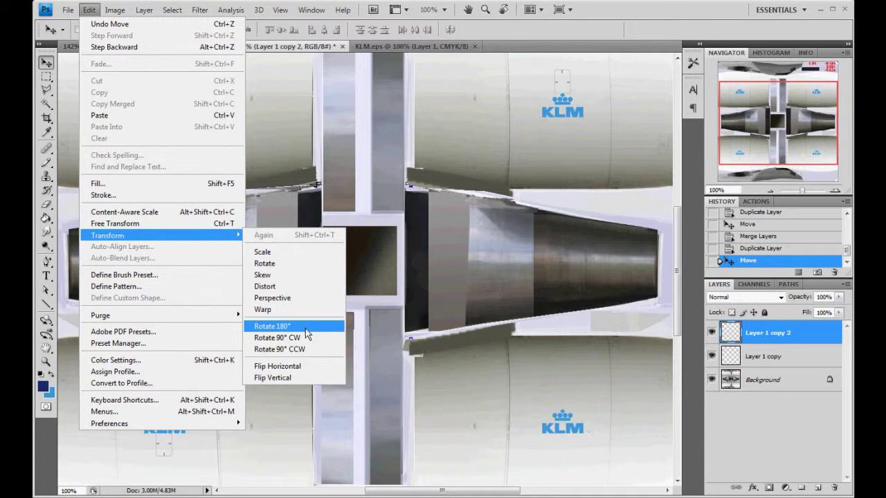
click(306, 328)
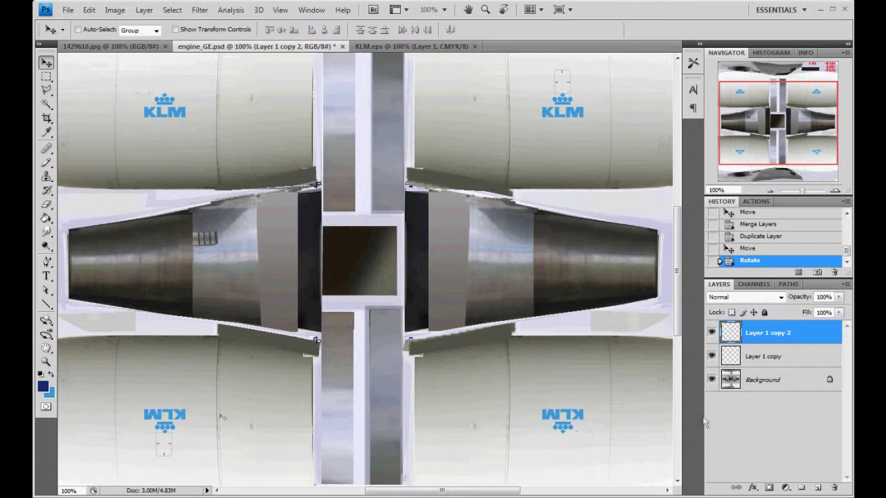
- Merge the upper and lower logo layers and set the result to Multiply
shift+click(808, 354)
right_click(808, 346)
click(734, 298)
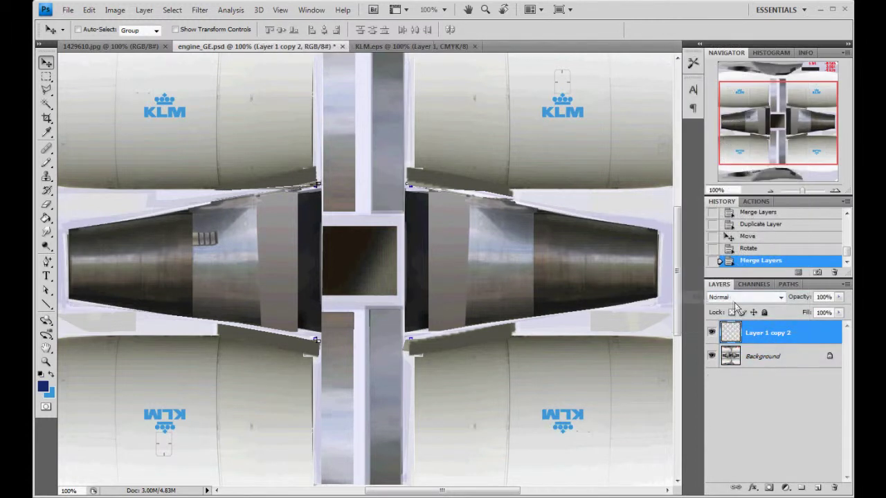
click(737, 298)
click(728, 342)
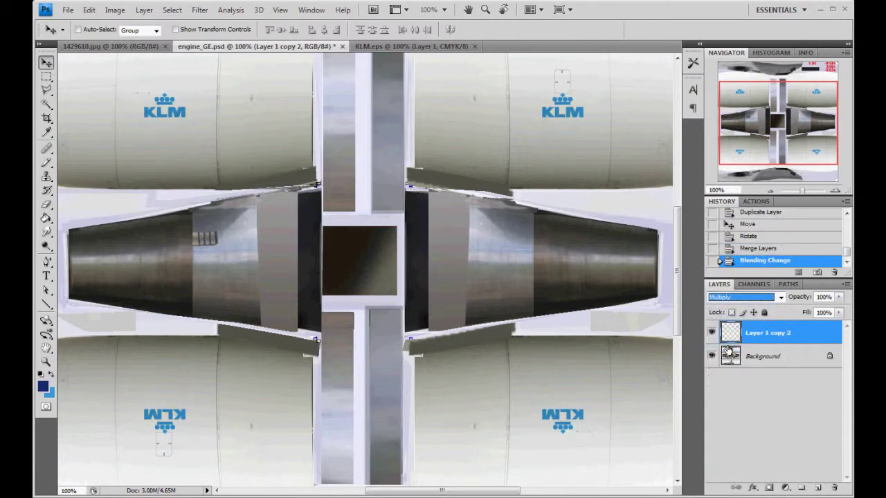
mouse_move(789, 119)
mouse_down()
mouse_move(789, 100)
mouse_move(784, 142)
mouse_move(789, 118)
mouse_up()
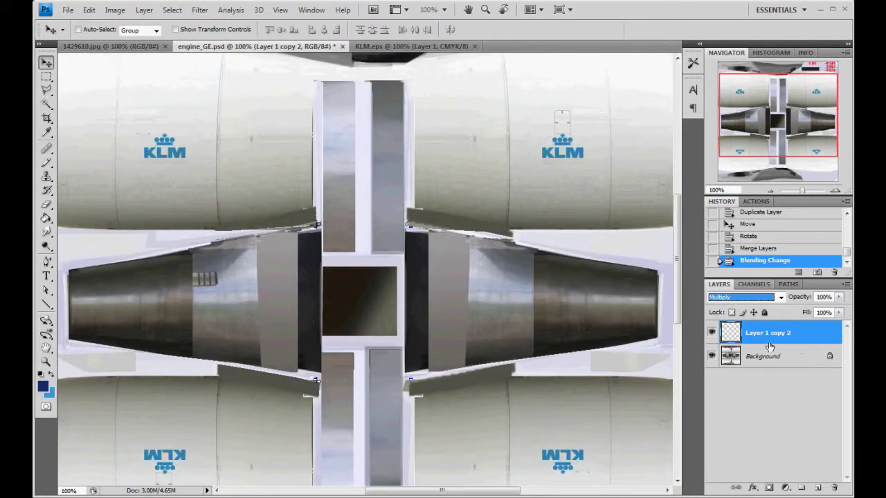
click(68, 9)
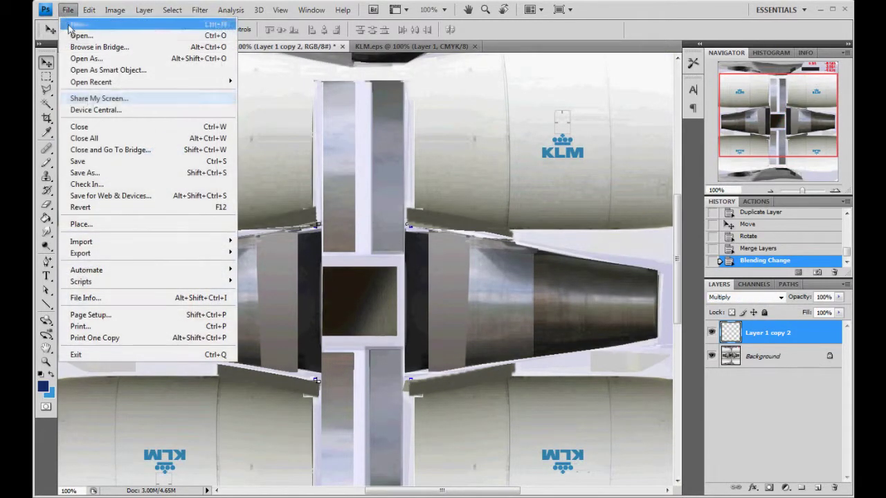
- Save the engine texture as engine_GEKLM.psd in PSD files, replacing the existing file
click(94, 172)
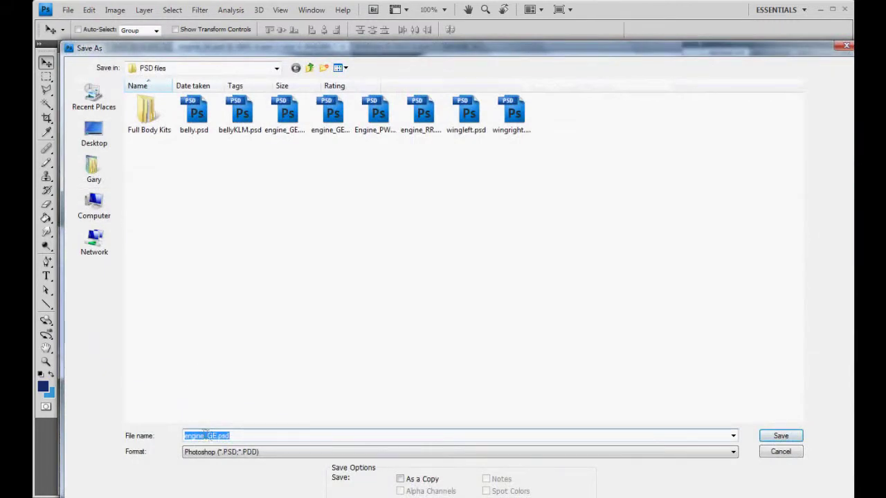
click(241, 115)
click(339, 196)
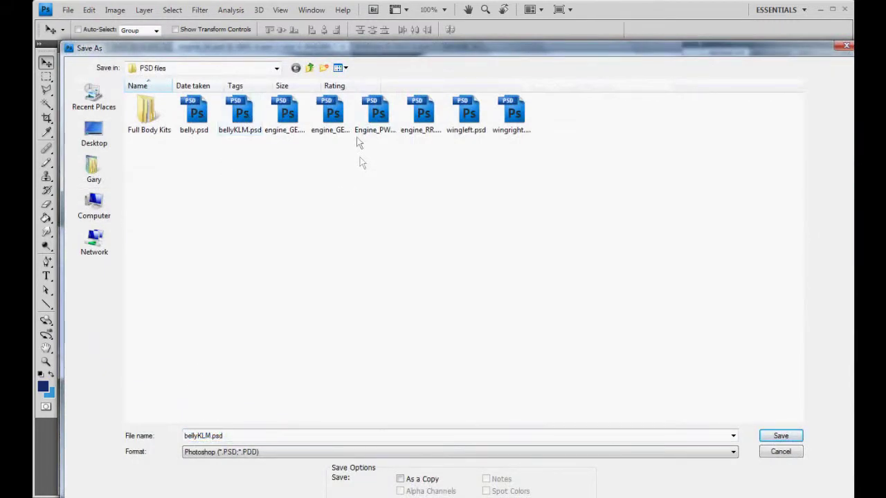
click(347, 122)
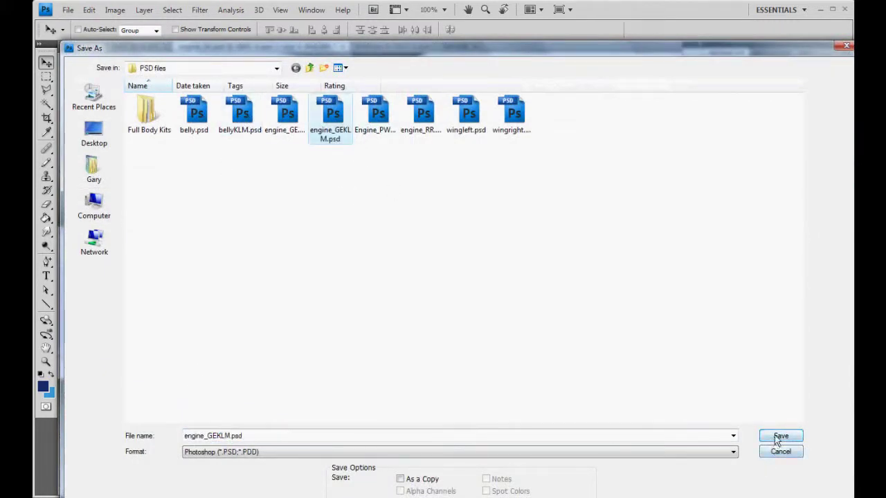
double_click(217, 436)
click(266, 436)
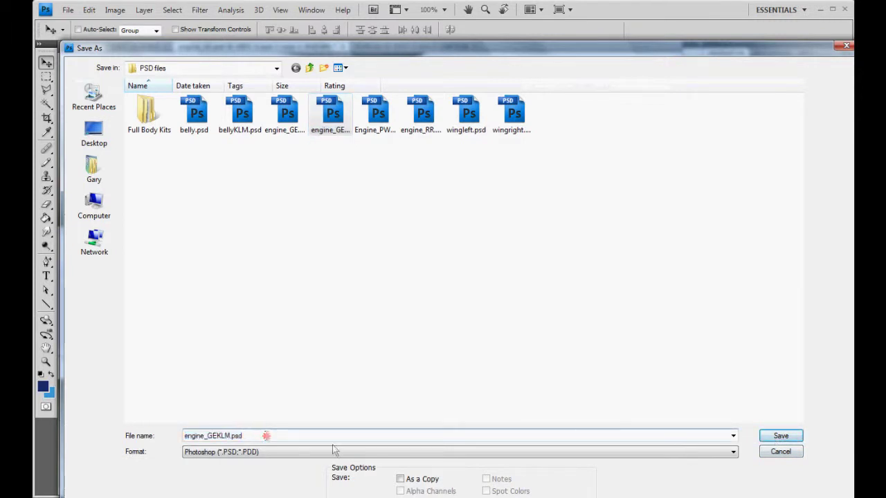
click(778, 439)
click(408, 198)
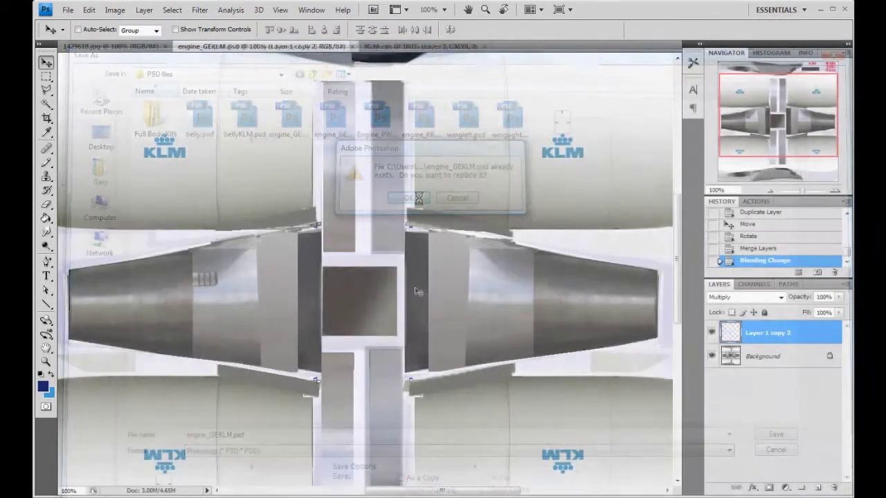
- Close engine_GEKLM.psd, KLM.eps without saving, and the photo 1429610.jpg
click(352, 46)
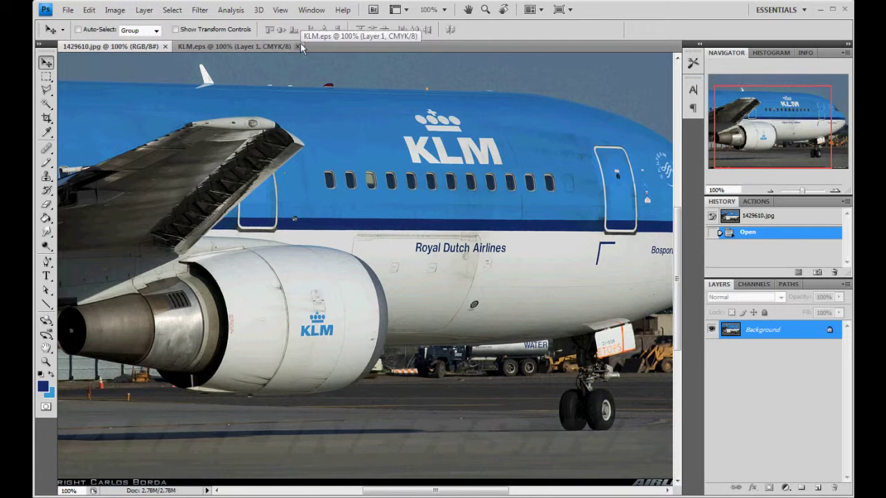
click(300, 45)
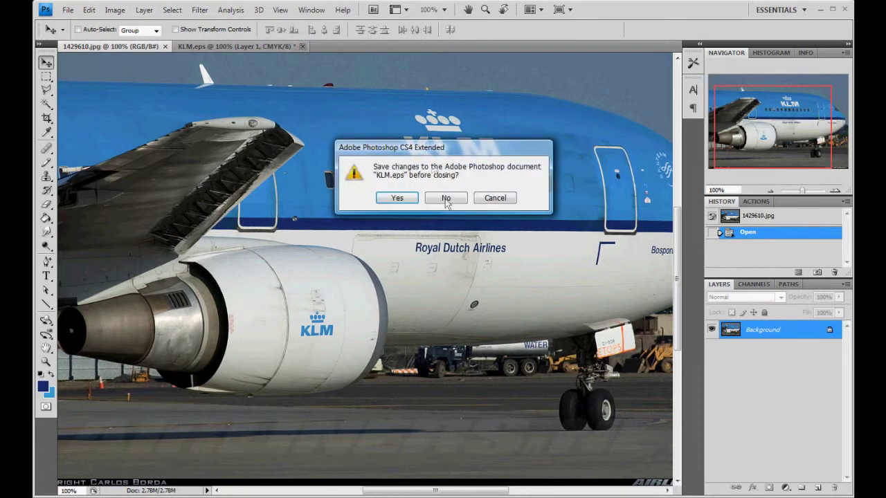
click(446, 198)
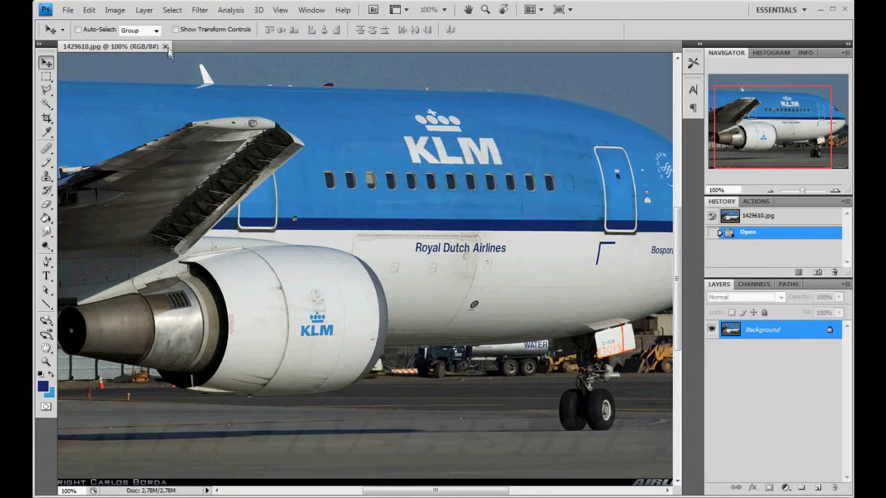
click(166, 46)
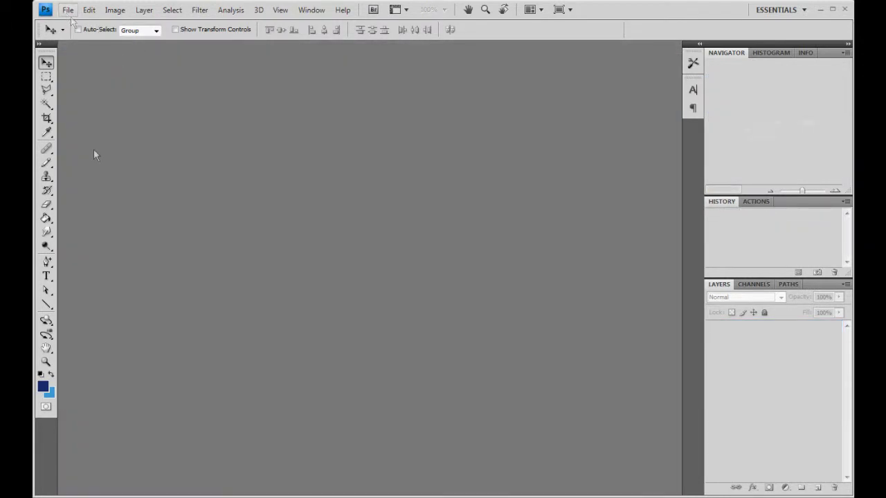
- Open belly.psd and view it at 100% zoom
click(69, 11)
click(87, 35)
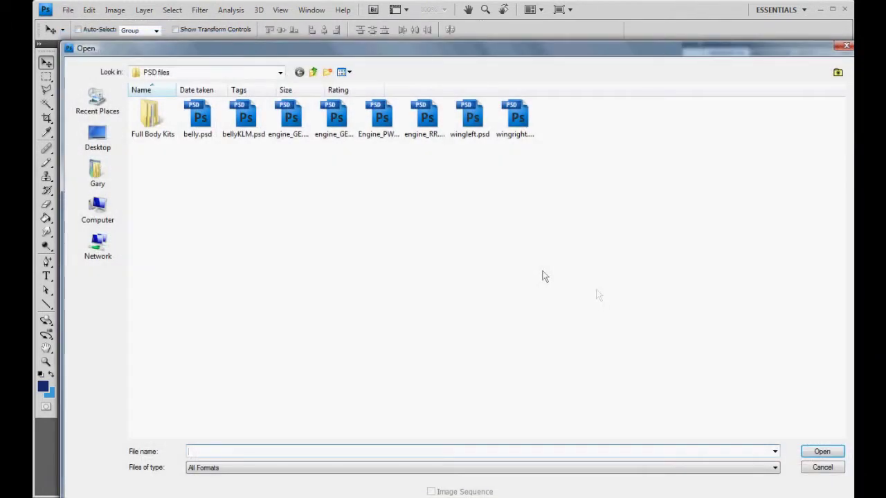
click(212, 123)
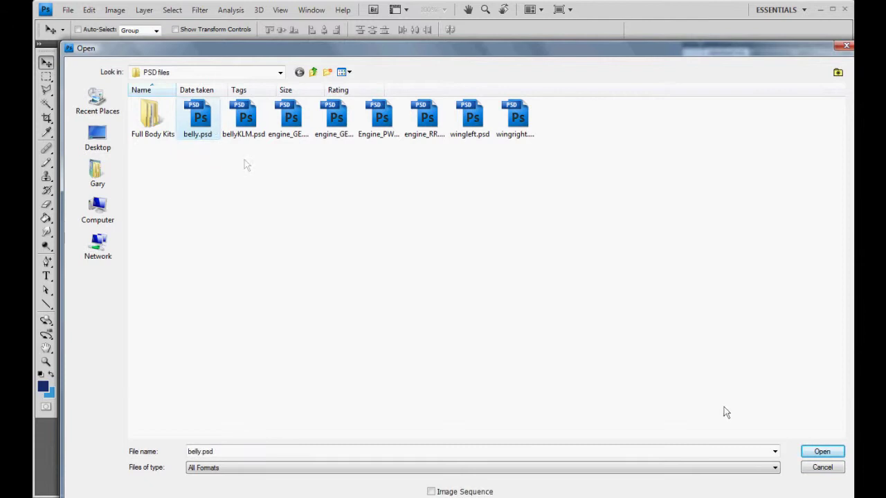
click(822, 451)
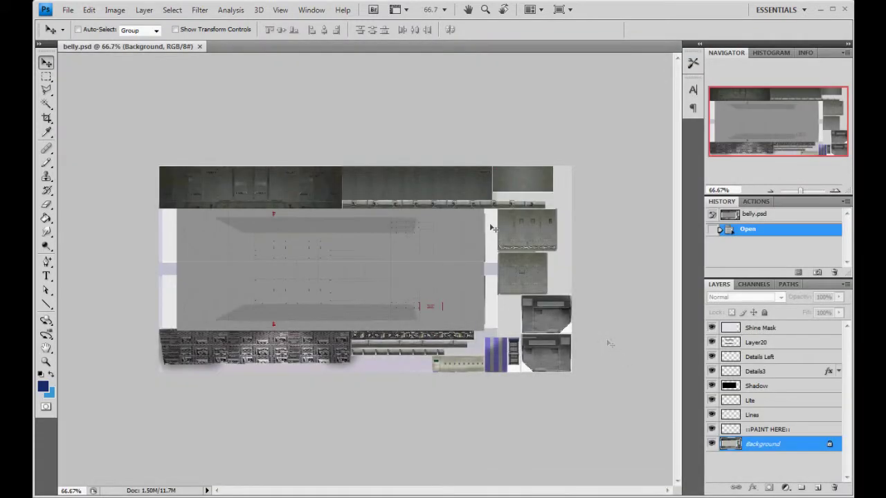
click(835, 192)
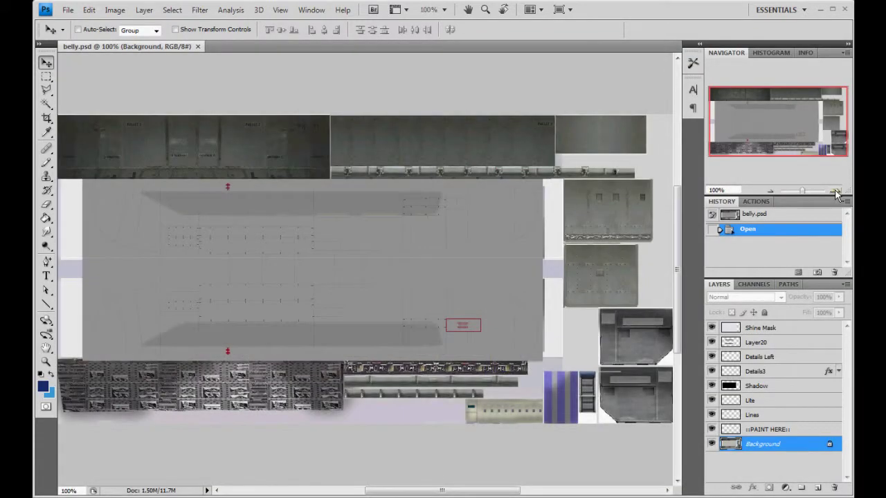
- On the ::PAINT HERE:: layer, try a rectangular marquee on the grey belly panel, then deselect
click(762, 429)
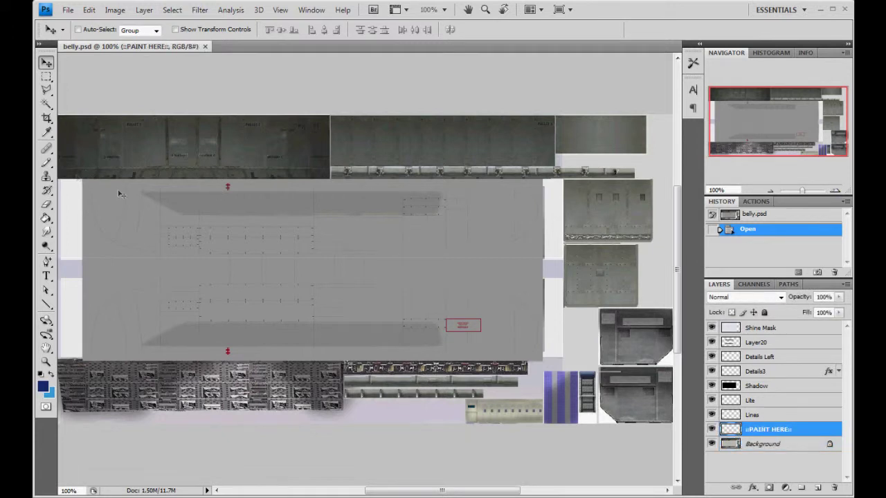
key(m)
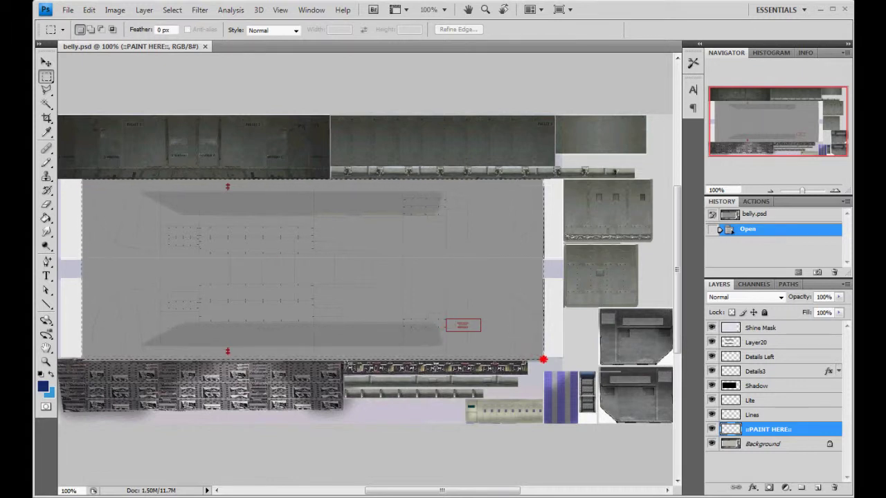
drag(544, 362, 543, 361)
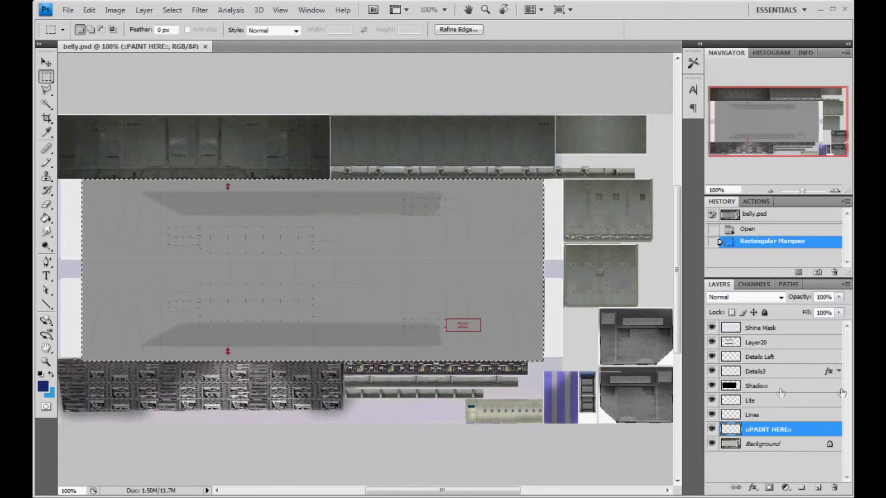
key(ctrl+d)
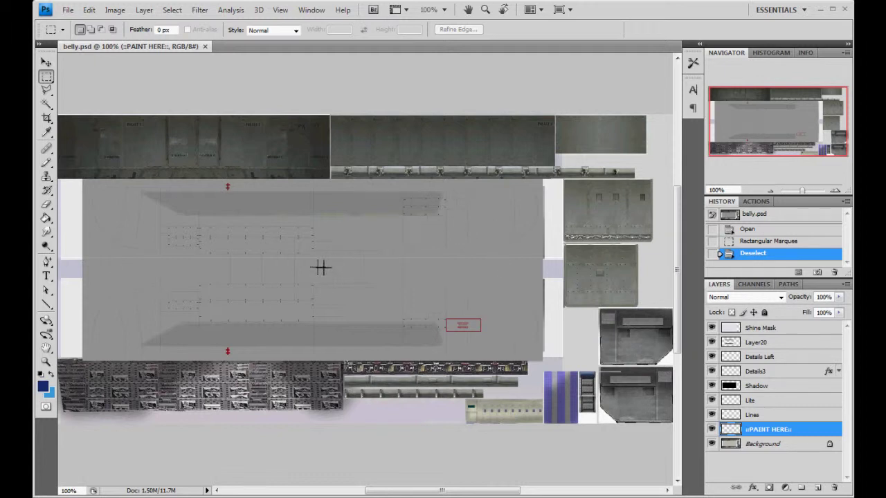
- Lower the Shadow layer opacity to 20%, then make ::PAINT HERE:: active again
click(766, 387)
click(838, 297)
drag(841, 310, 795, 310)
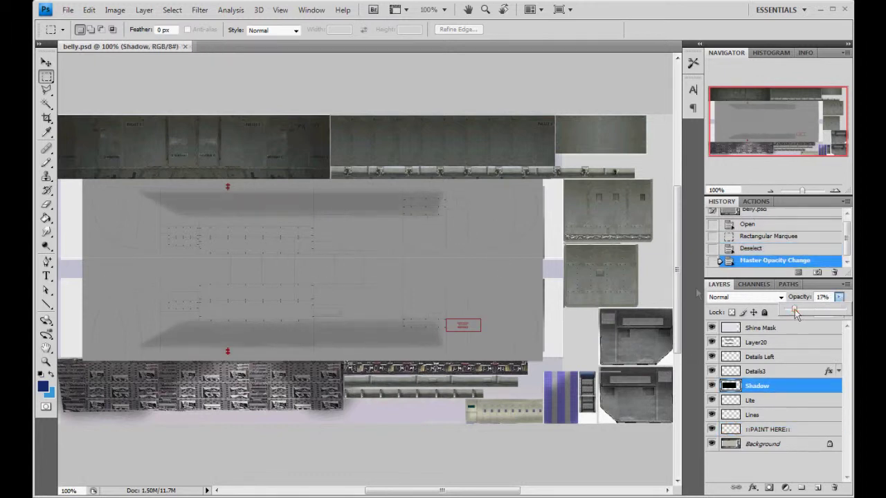
click(797, 53)
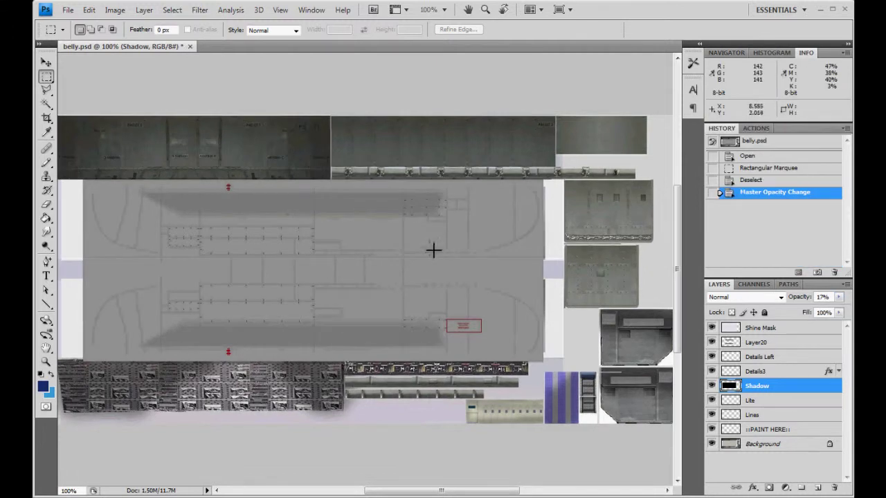
click(839, 297)
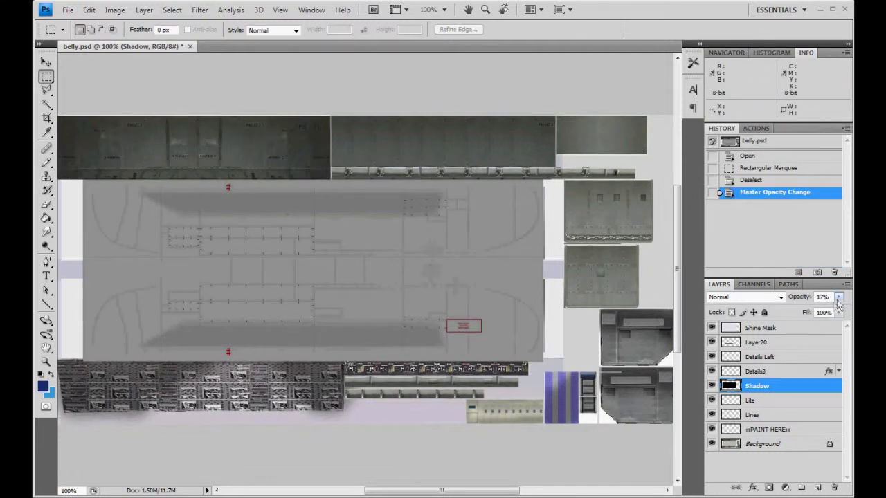
drag(796, 313, 797, 309)
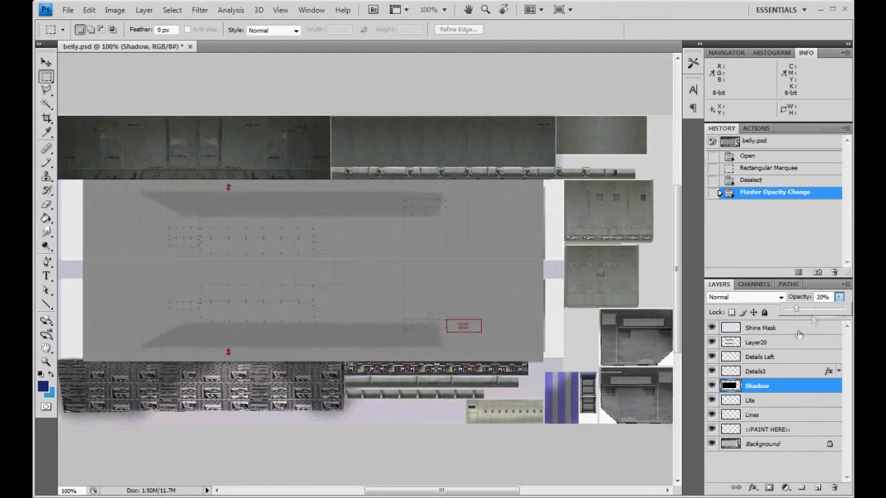
click(793, 389)
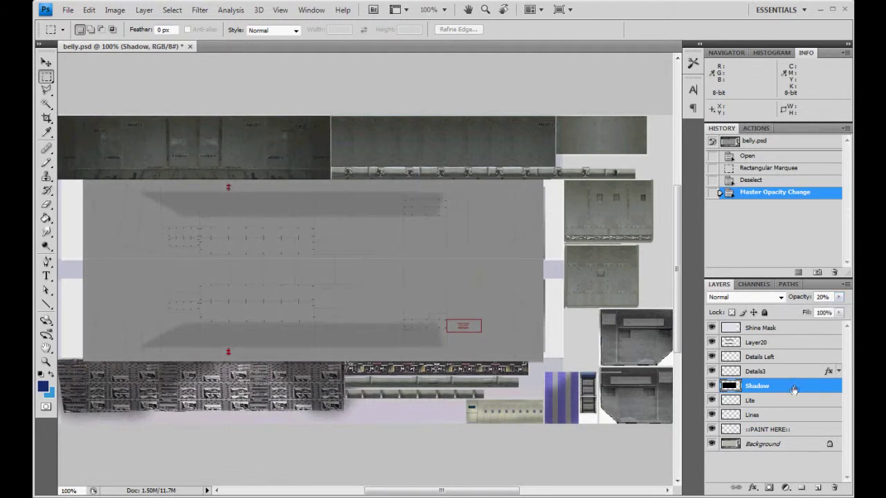
click(790, 430)
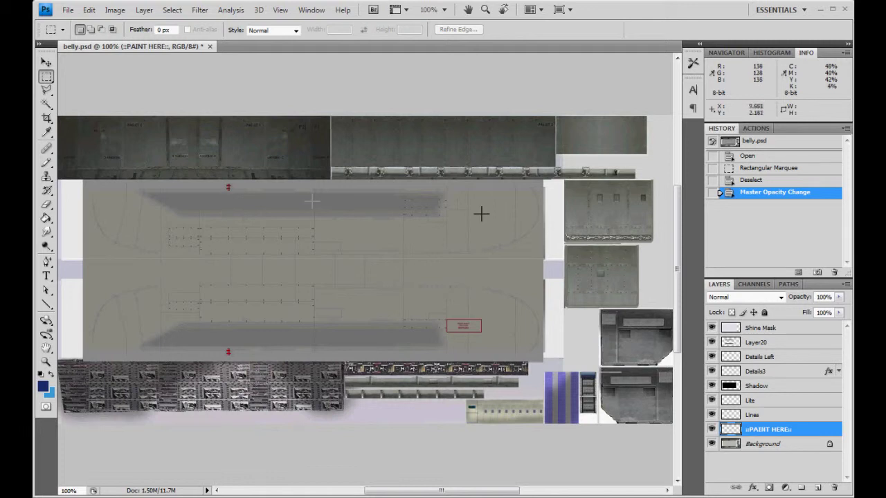
click(68, 9)
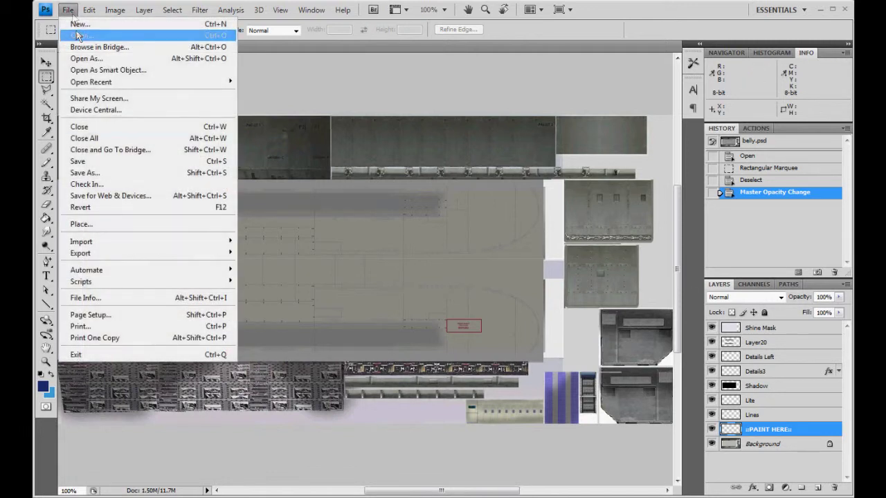
- Save the belly texture over bellyKLM.psd, confirm replacement, and close the document
click(94, 171)
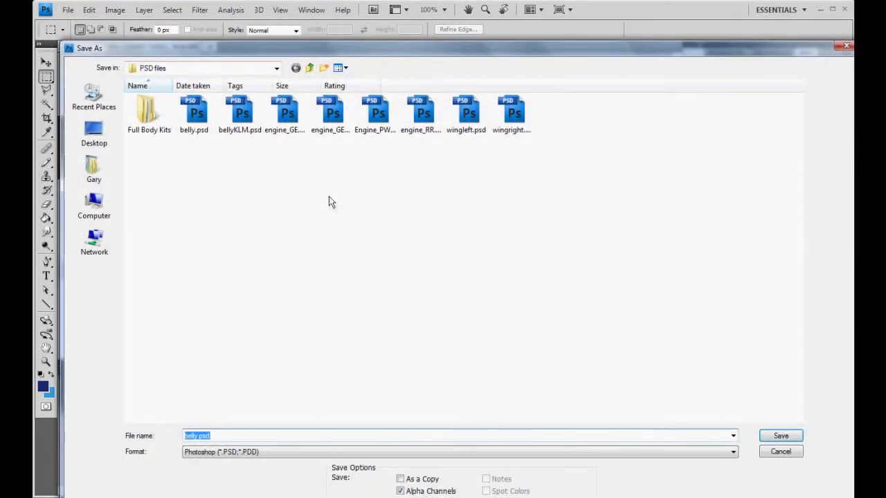
click(240, 128)
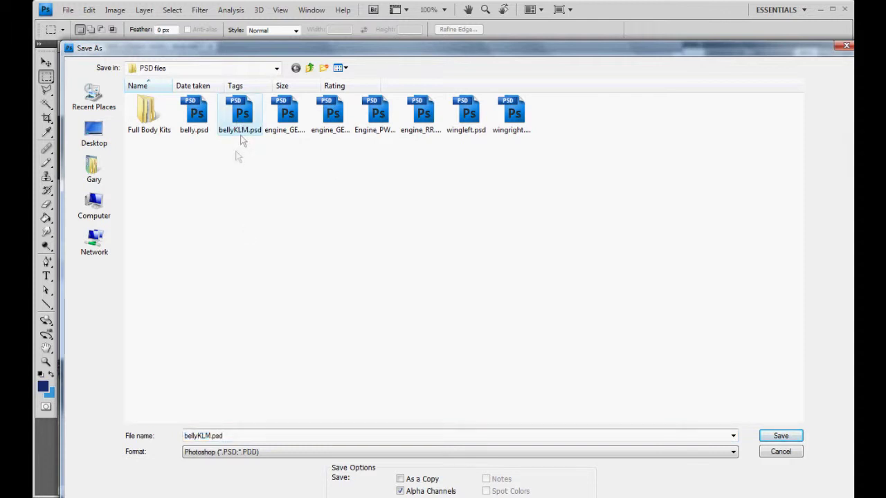
click(780, 436)
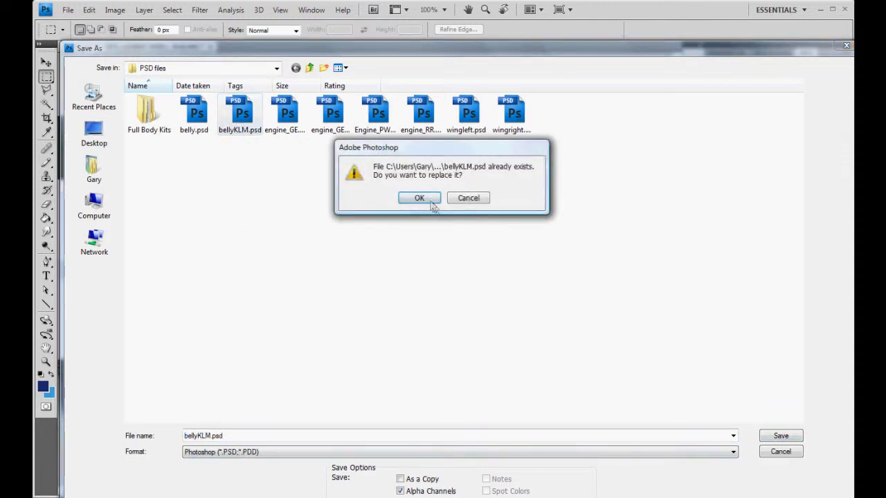
click(419, 196)
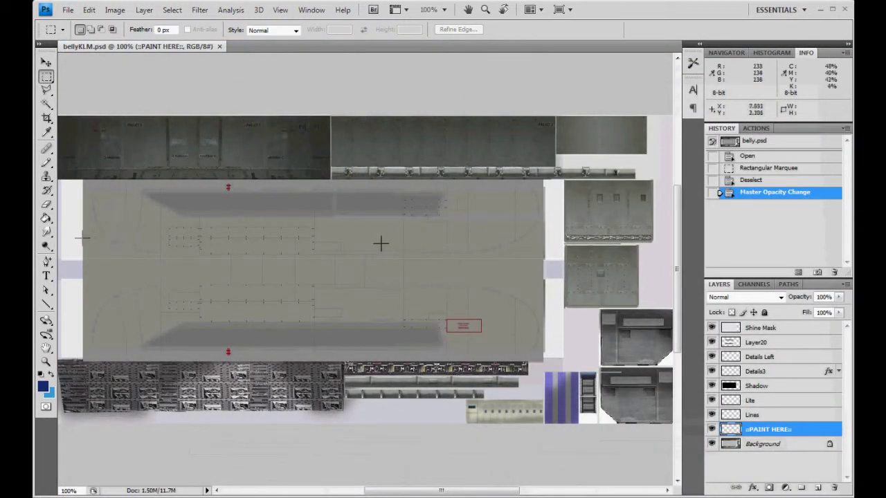
click(219, 46)
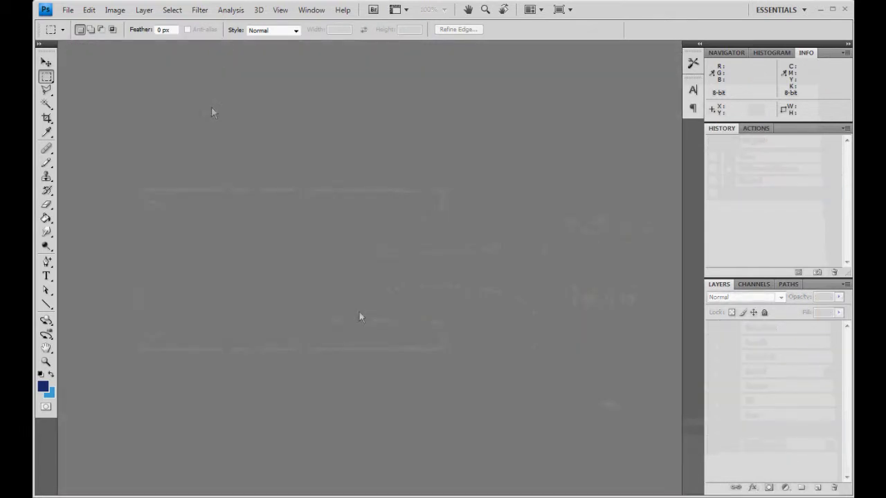
- Open wingleft.psd from the PSD files folder and show its Navigator thumbnail
click(68, 10)
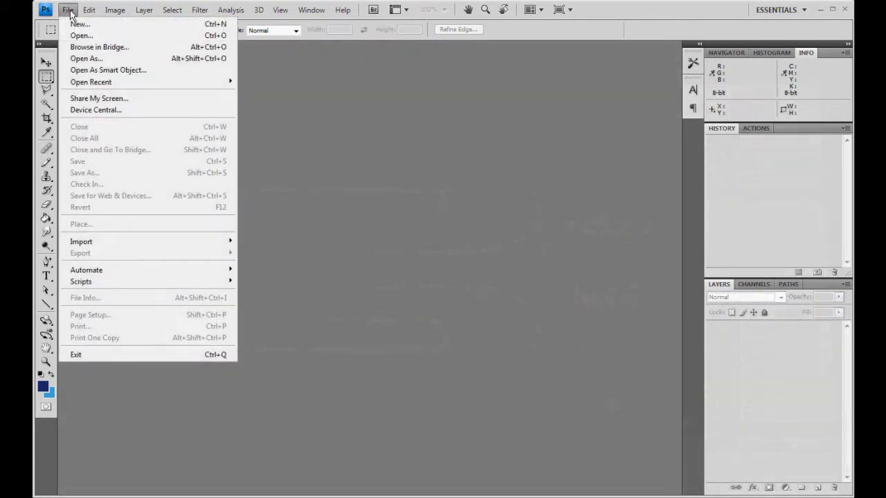
click(72, 36)
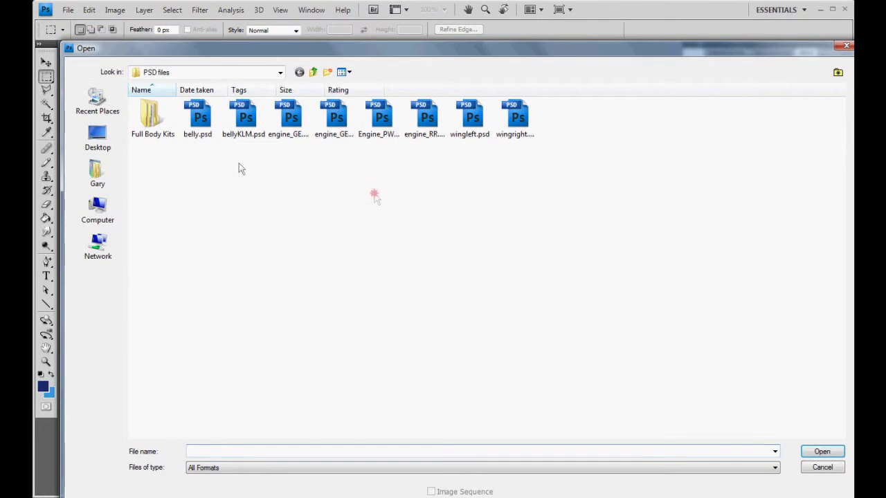
click(241, 126)
click(339, 136)
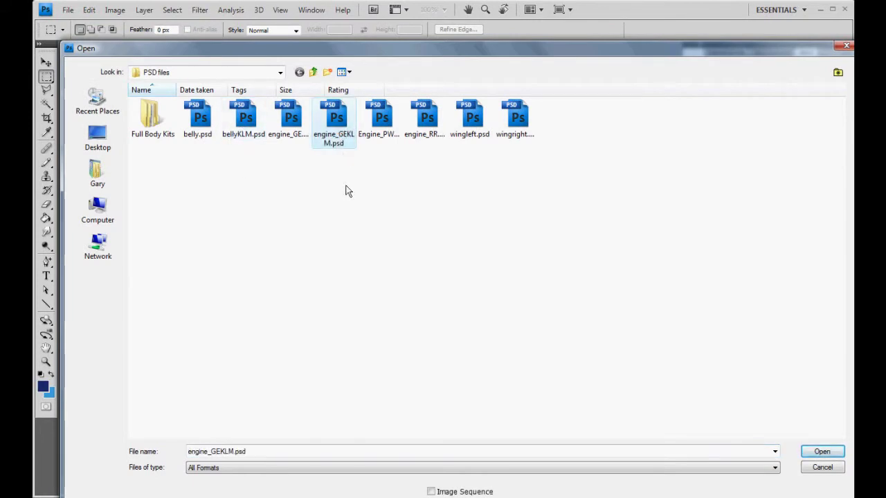
click(470, 128)
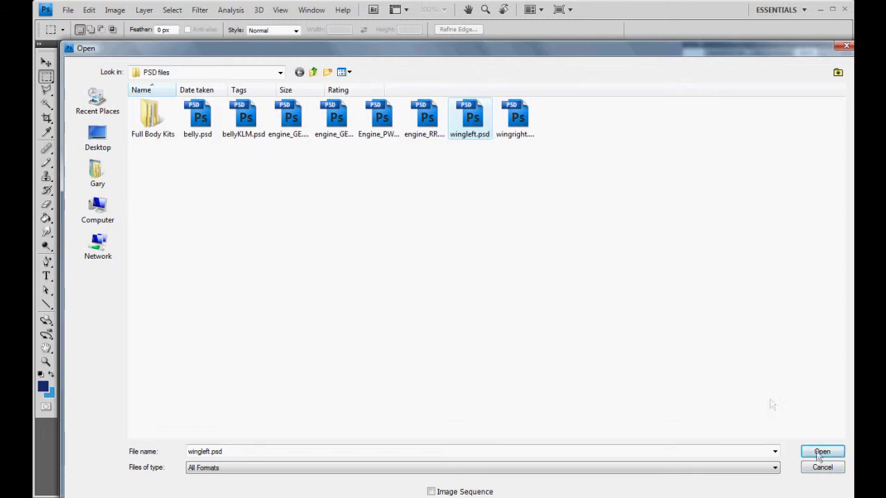
click(820, 451)
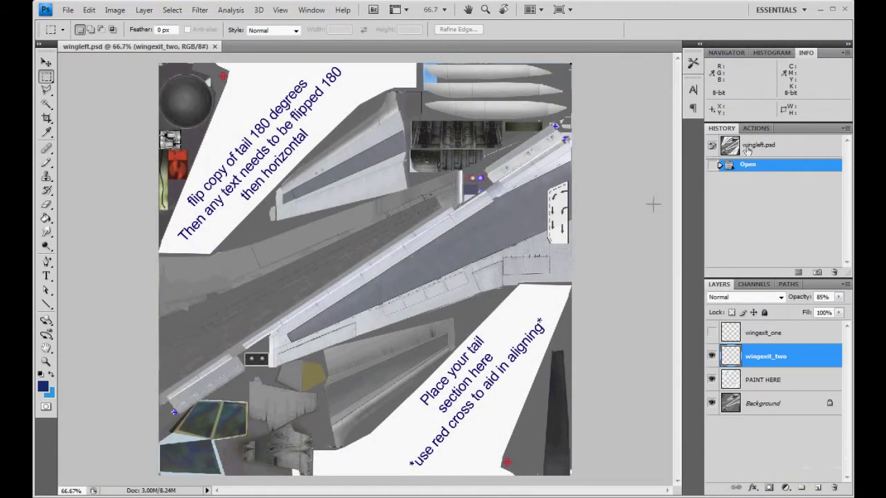
click(726, 53)
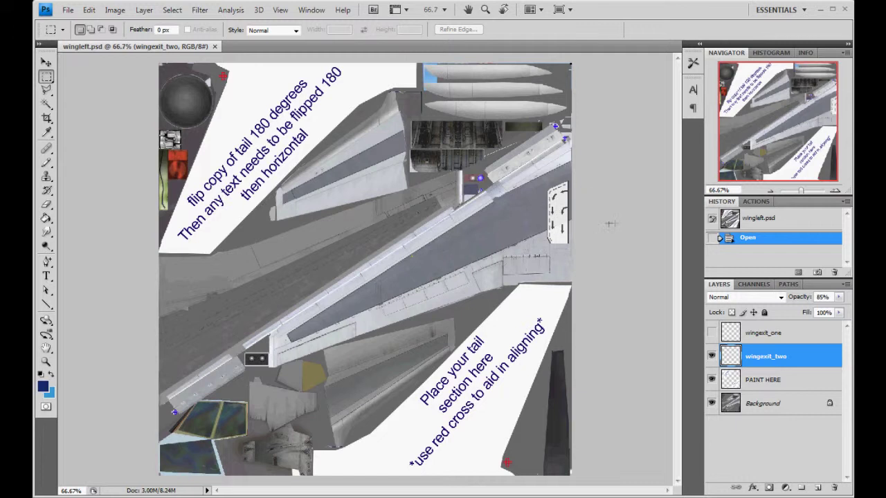
- Open the KLM reference photo 1112244.jpg from the ref folder
click(68, 10)
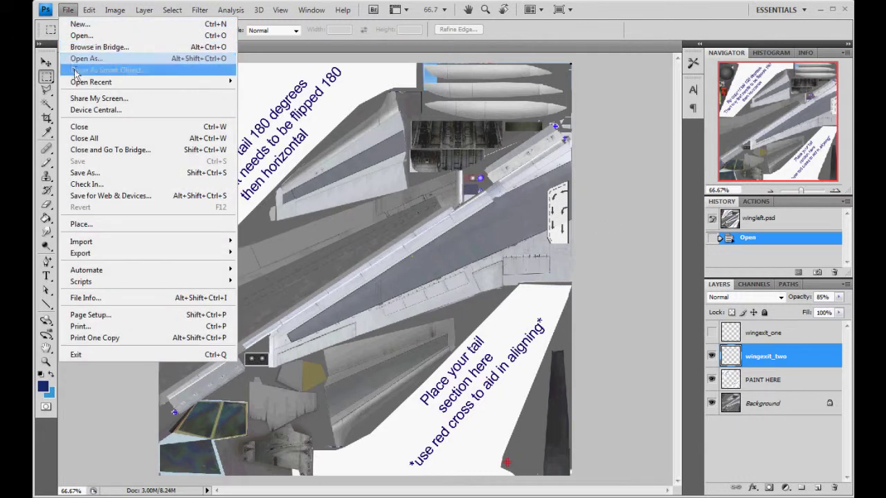
click(86, 38)
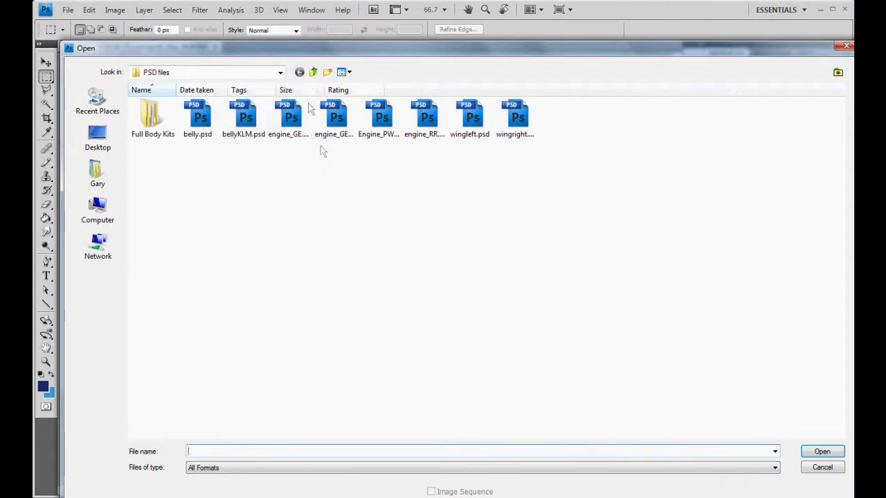
click(313, 75)
click(313, 72)
click(299, 72)
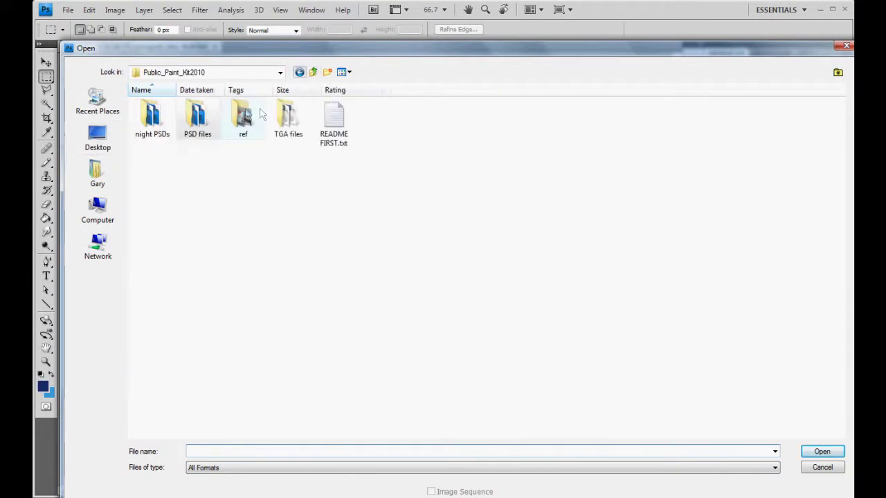
double_click(244, 117)
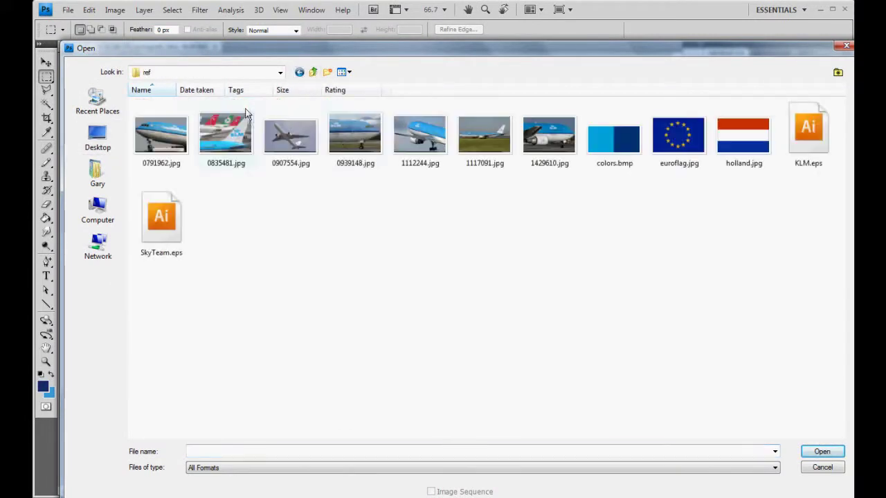
click(433, 139)
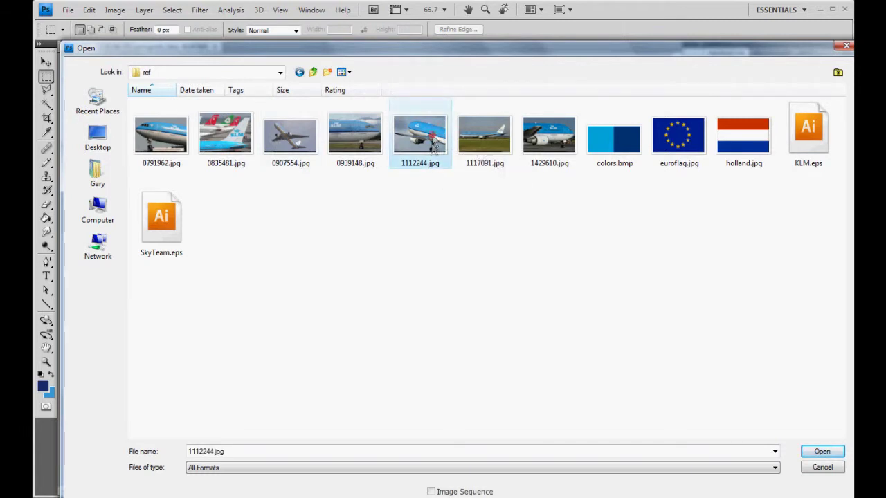
double_click(432, 139)
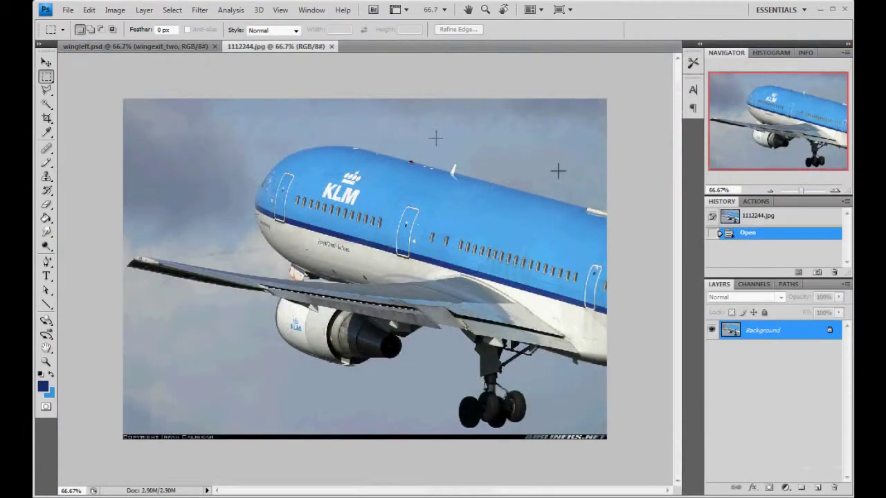
- View the photo at 100% on the fuselage and wing, then return to wingleft.psd
click(834, 191)
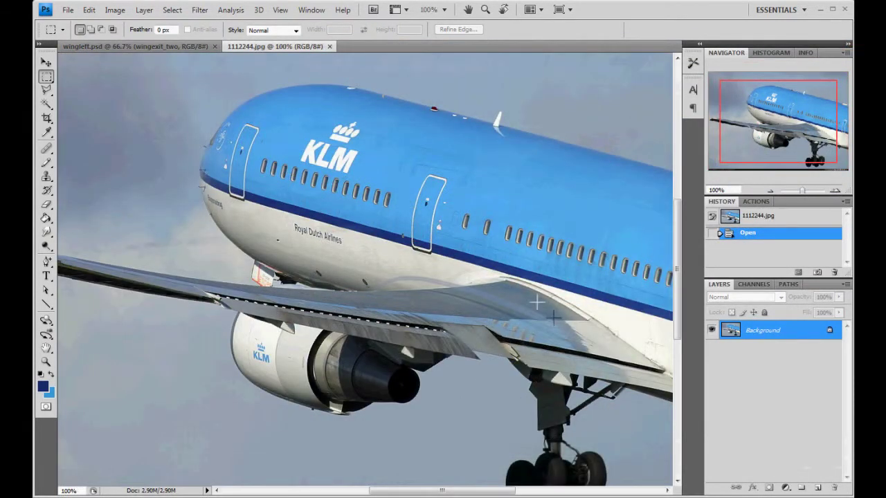
drag(762, 141, 772, 146)
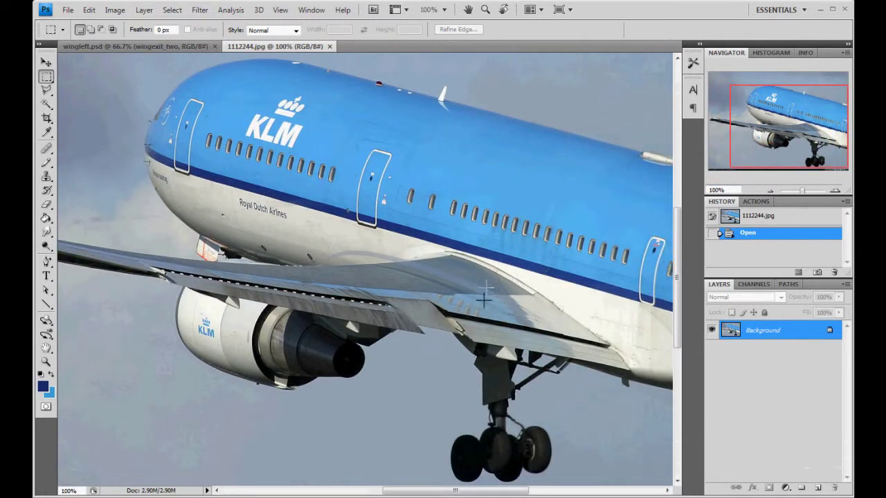
click(178, 46)
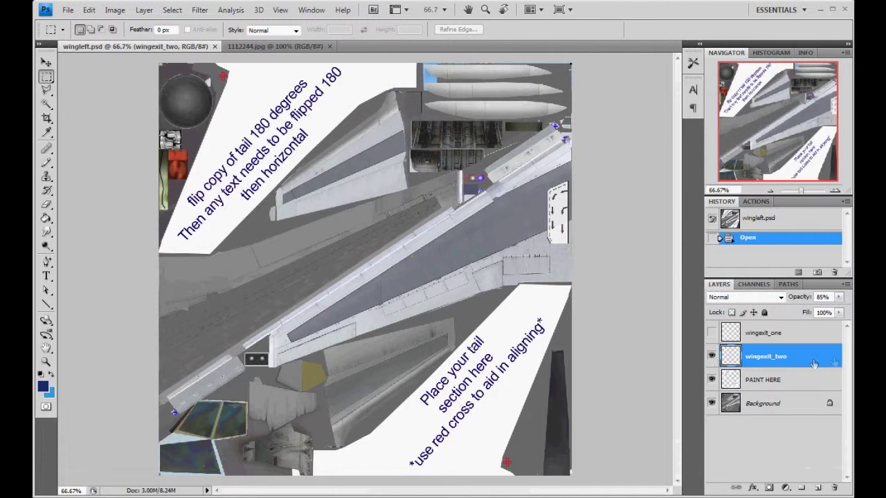
- Hide both wingexit layers, keeping PAINT HERE and Background visible
click(711, 357)
click(712, 334)
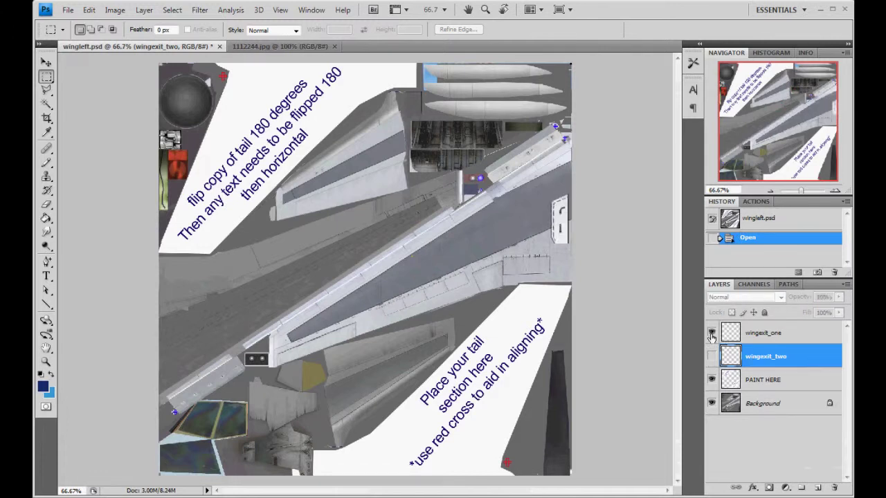
click(712, 334)
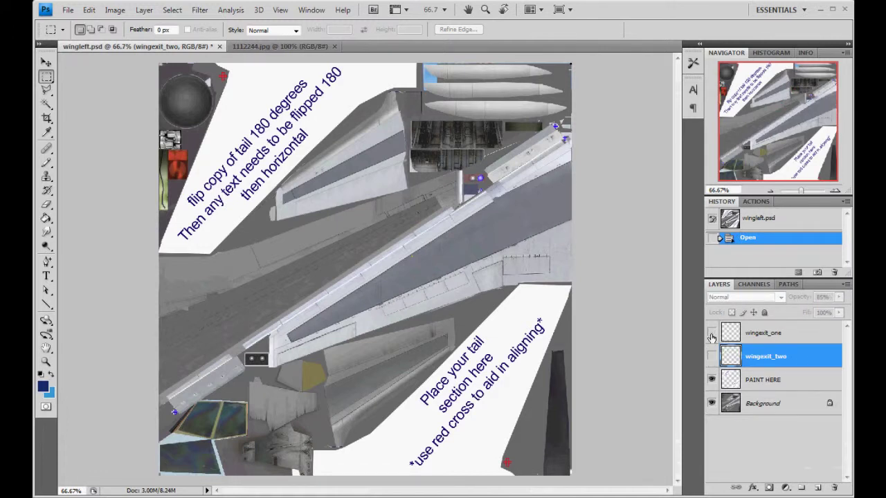
click(782, 407)
click(713, 380)
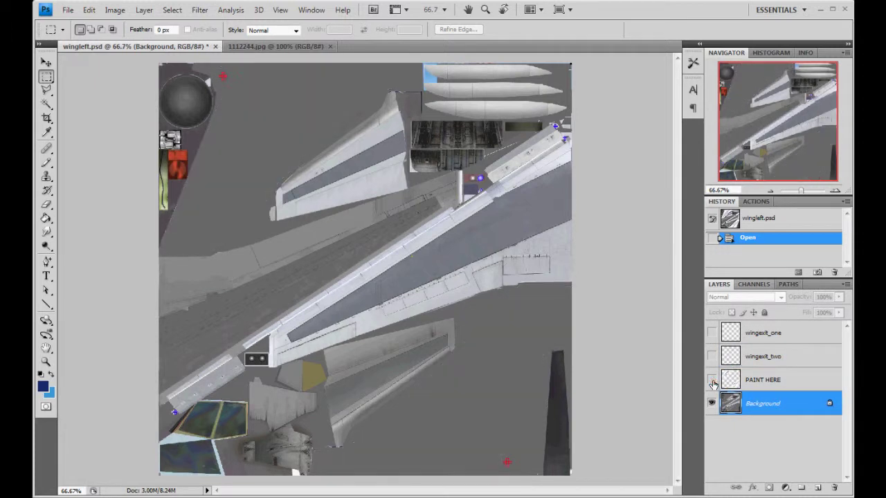
click(712, 381)
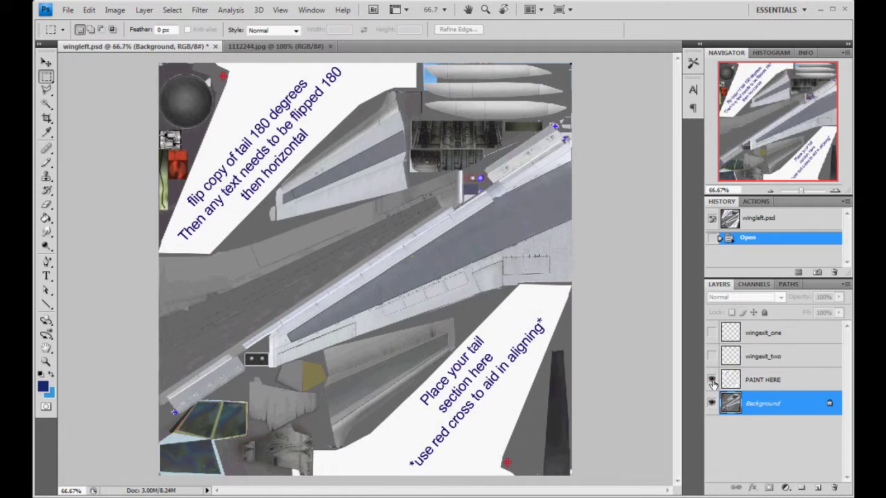
- Make PAINT HERE the active layer and save wingleft.psd
click(799, 380)
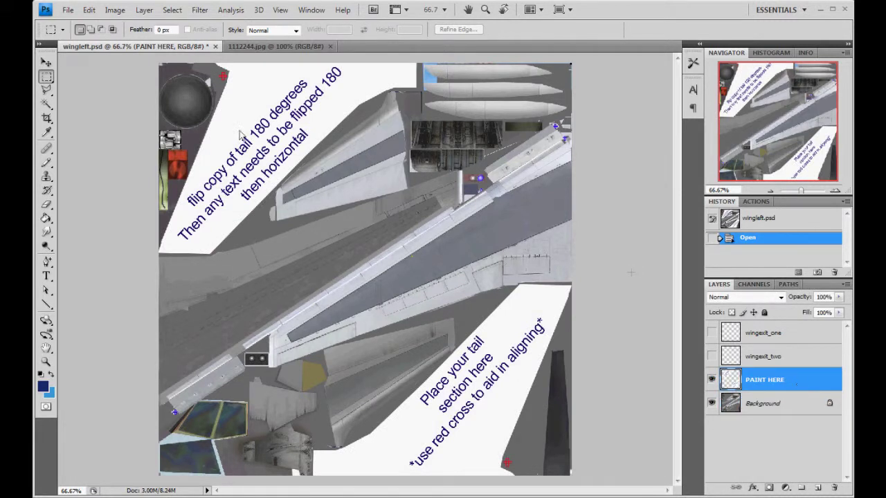
click(68, 9)
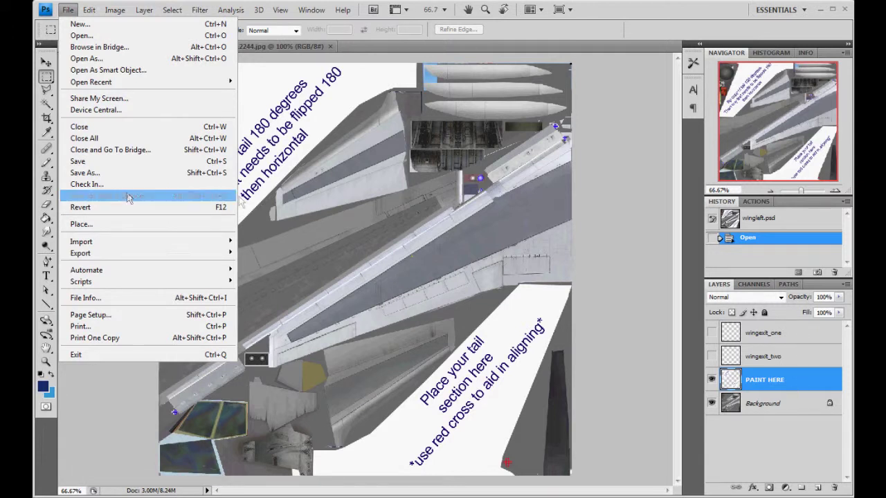
click(100, 163)
- Close wingleft.psd and the 1112244.jpg photo, then open wingright.psd from PSD files
click(211, 46)
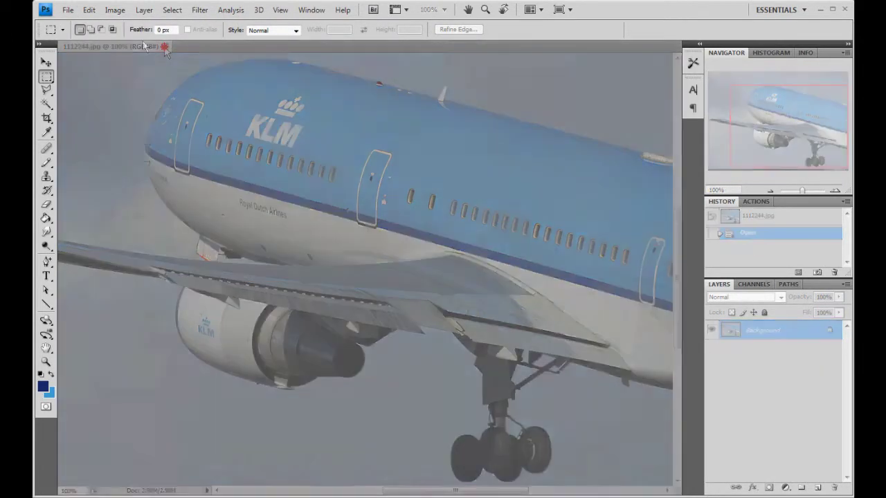
click(165, 46)
click(68, 10)
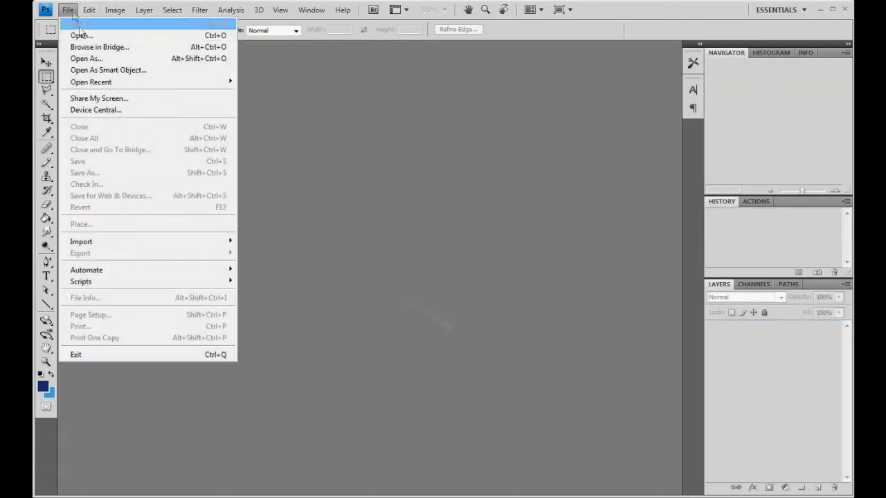
click(76, 39)
click(313, 72)
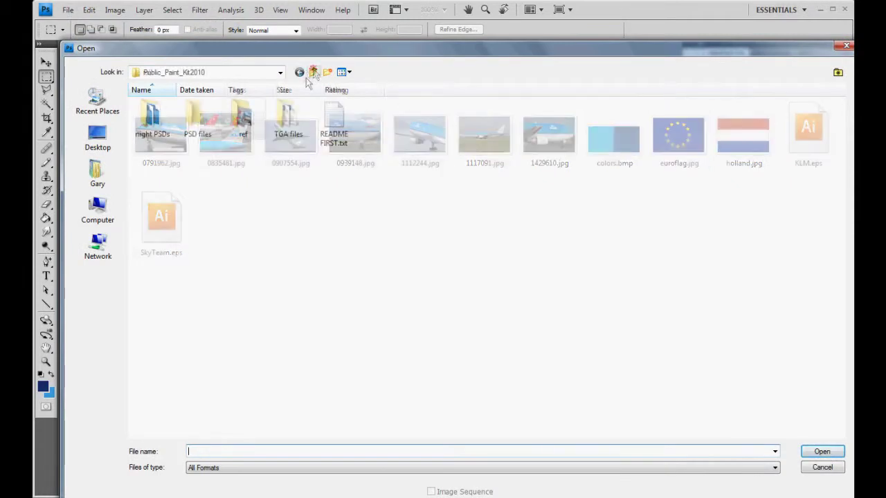
double_click(198, 118)
click(512, 116)
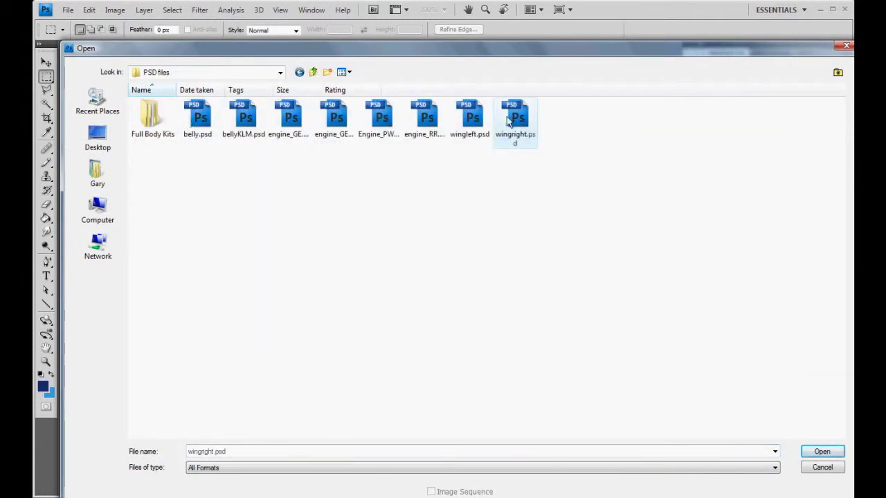
click(811, 453)
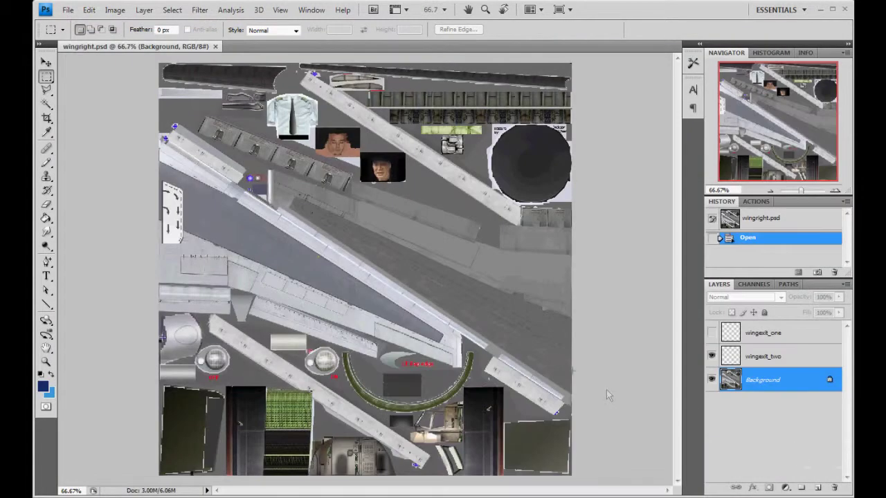
- Hide wingright.psd's wingexit_two layer, then save and close the document
click(711, 356)
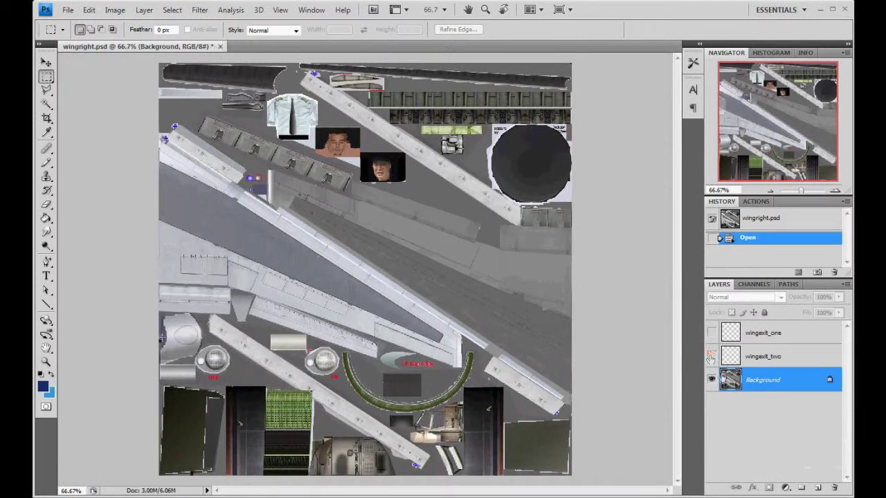
click(68, 10)
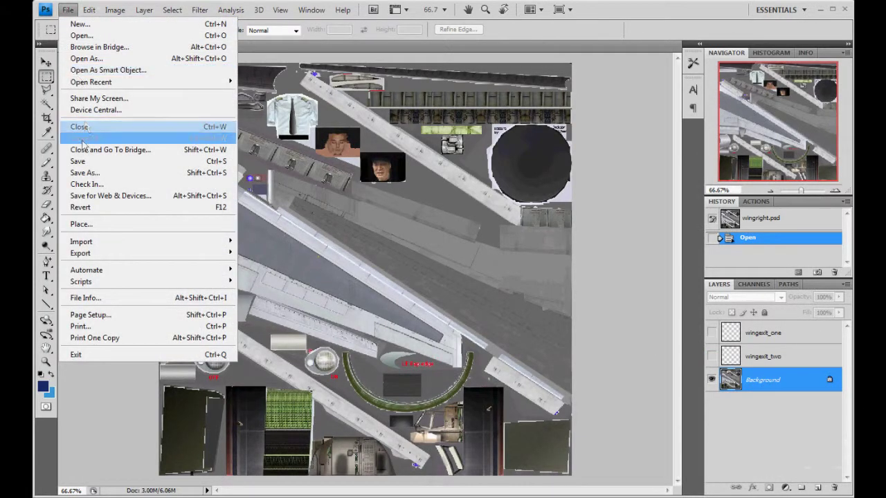
click(83, 162)
click(215, 45)
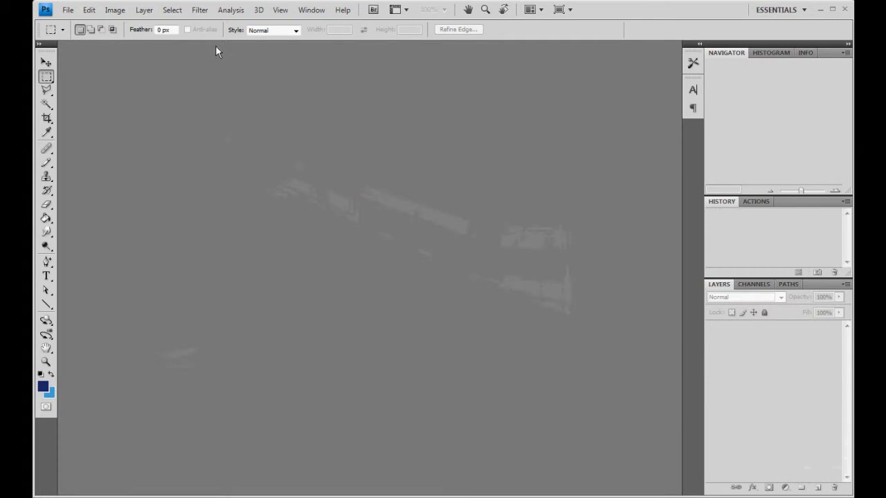
click(68, 10)
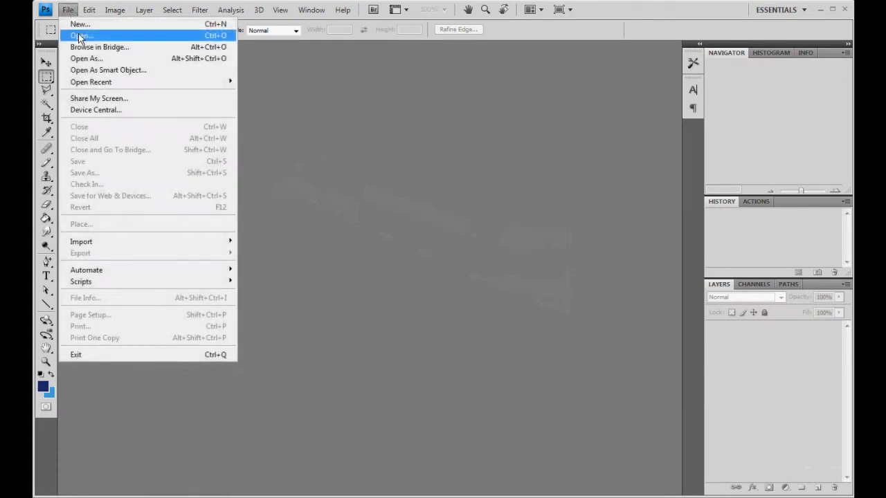
- Open reference photo 0907554.jpg from the ref folder and zoom it to 100%
click(76, 35)
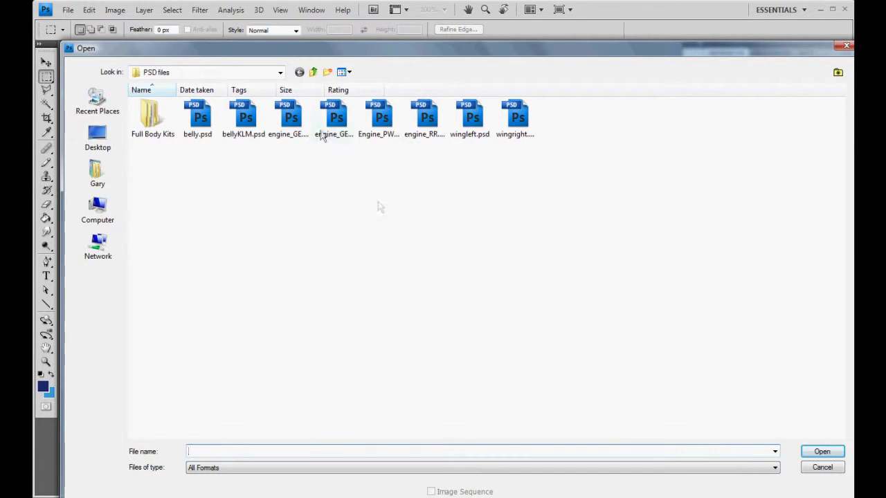
click(314, 73)
double_click(244, 121)
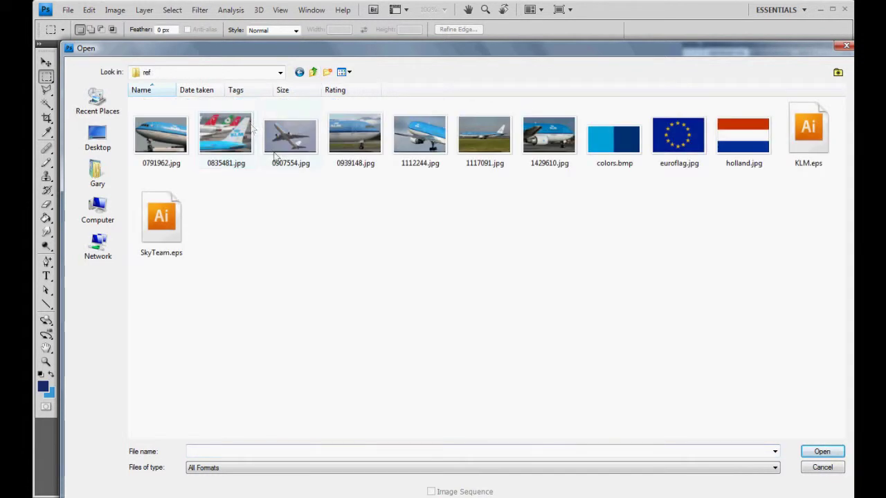
double_click(282, 148)
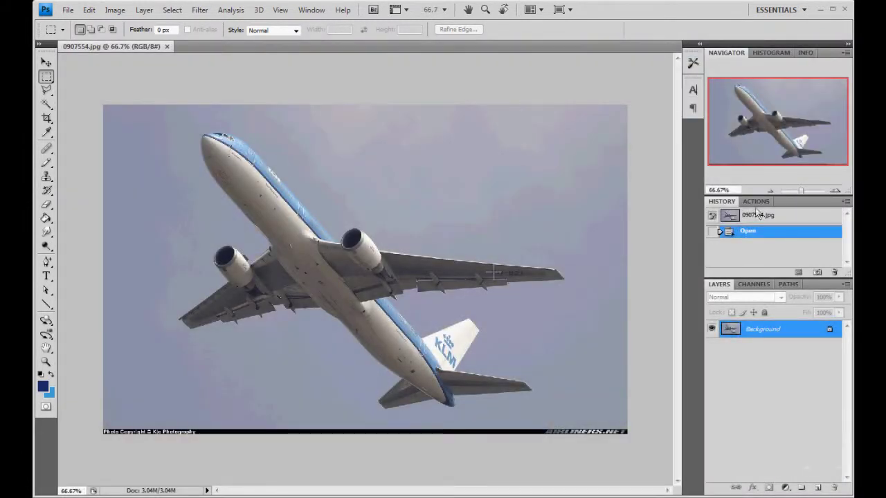
click(837, 191)
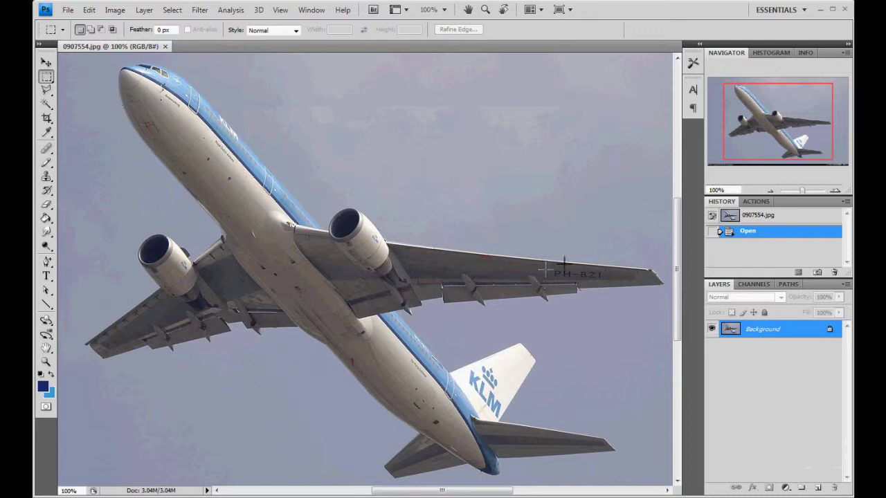
- Reopen wingleft.psd from the PSD files folder beside the 0907554.jpg photo
click(68, 10)
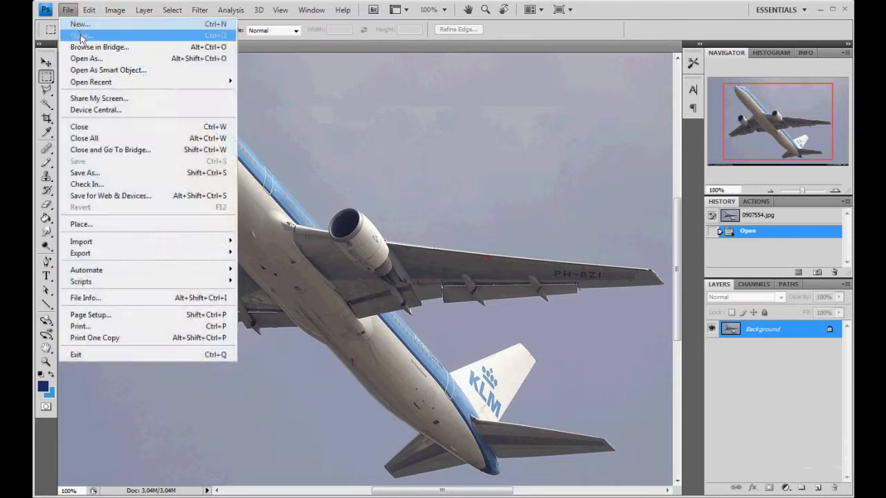
click(83, 34)
click(313, 72)
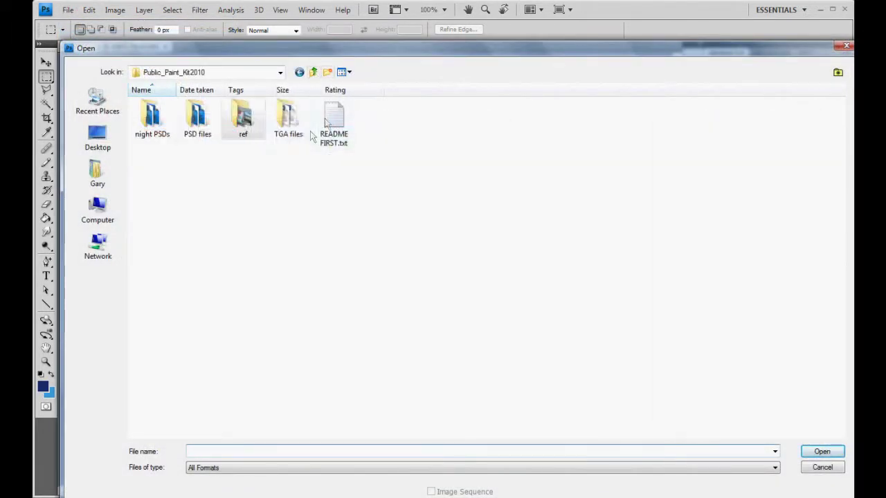
double_click(187, 119)
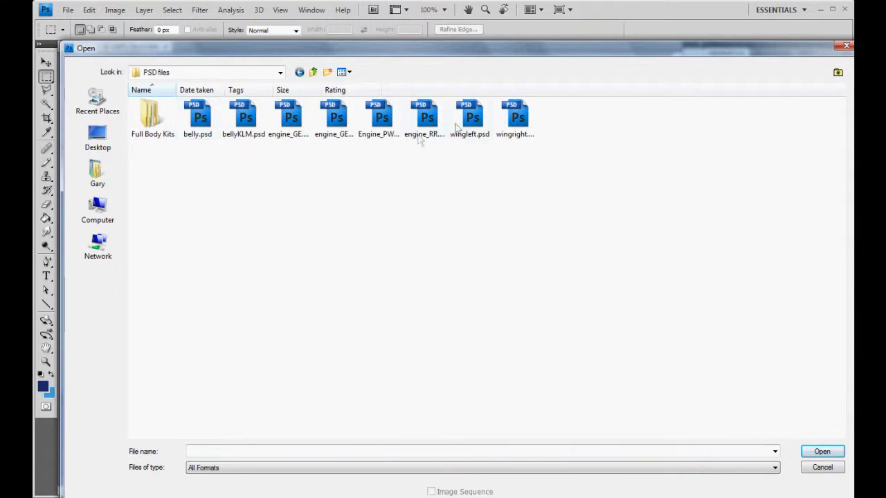
click(469, 116)
click(823, 451)
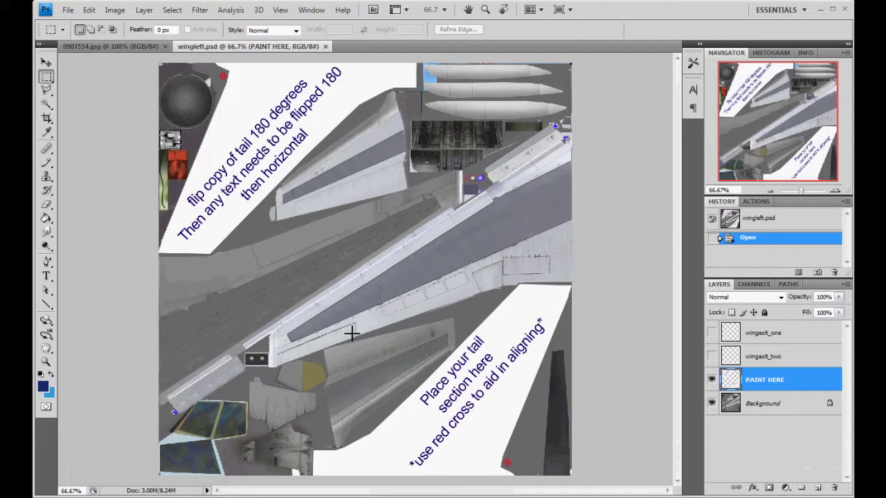
- Flip the wingleft.psd canvas vertically, then bring the 0907554.jpg photo to the front
click(92, 11)
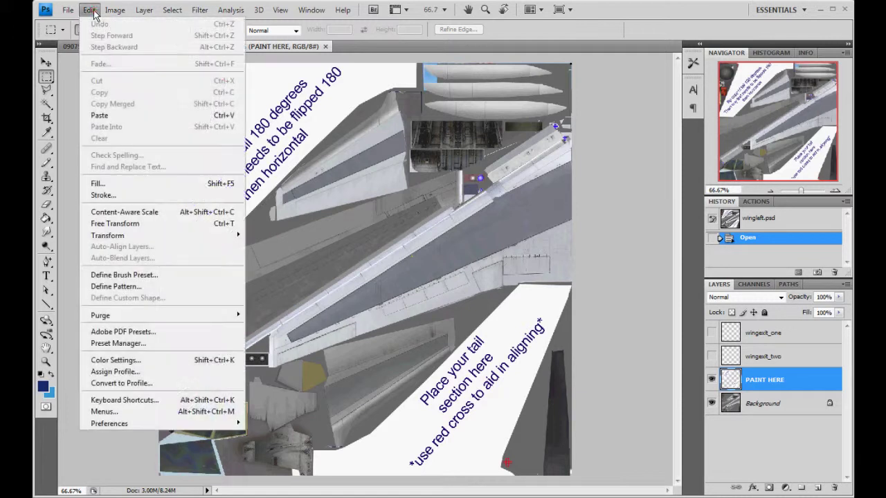
mouse_move(119, 17)
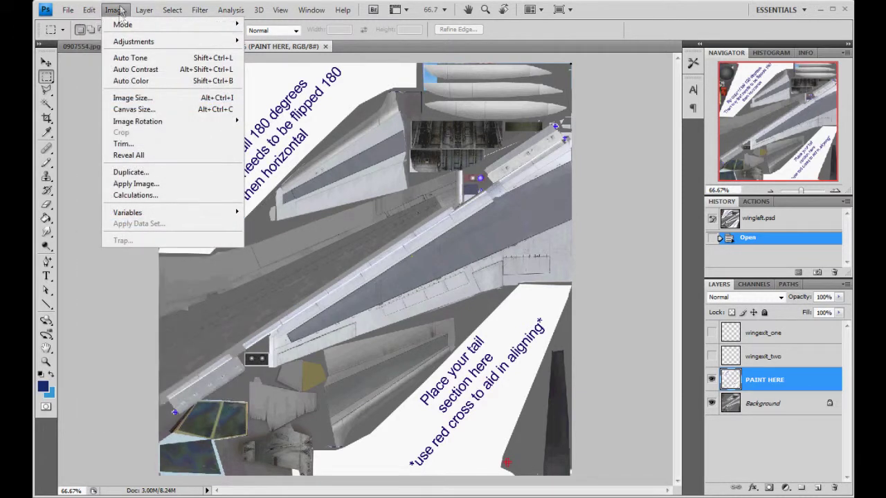
mouse_move(208, 121)
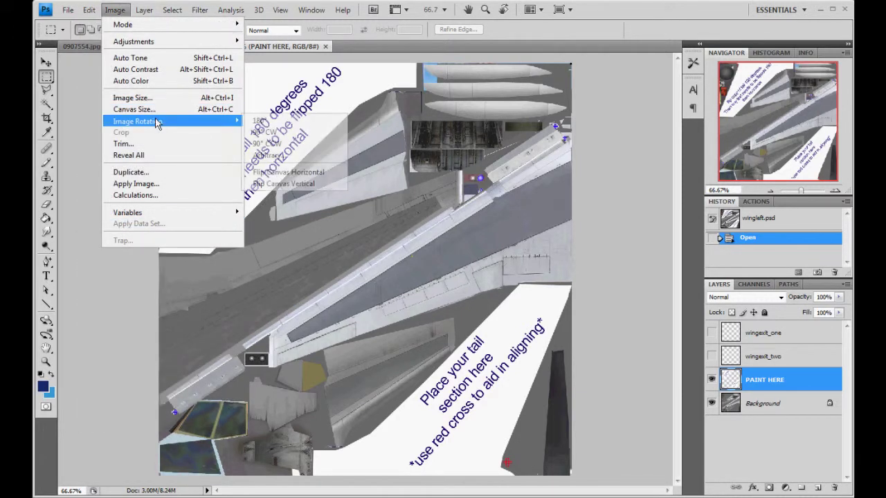
click(290, 185)
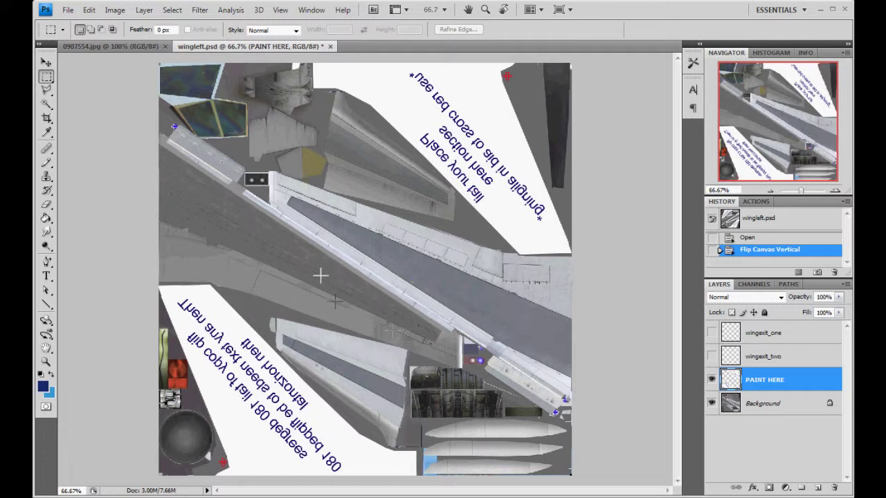
click(121, 47)
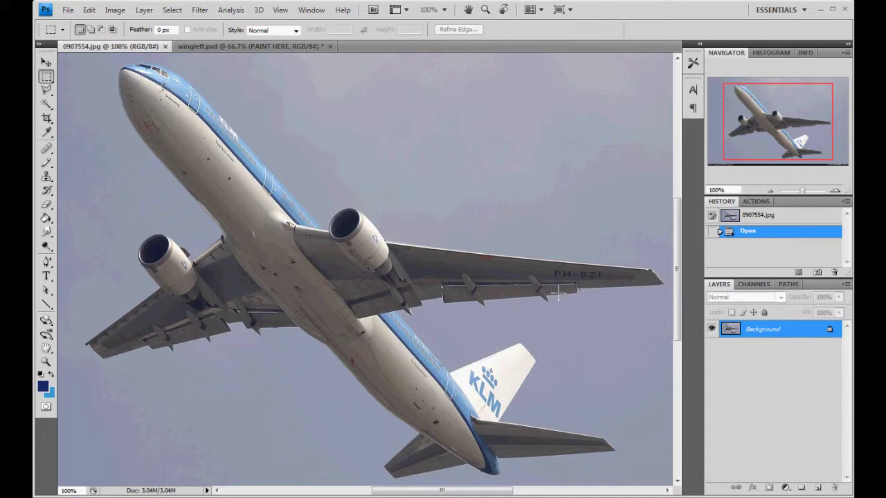
- Return to wingleft.psd, pick the Move tool, and view it at 100%
click(220, 46)
click(46, 63)
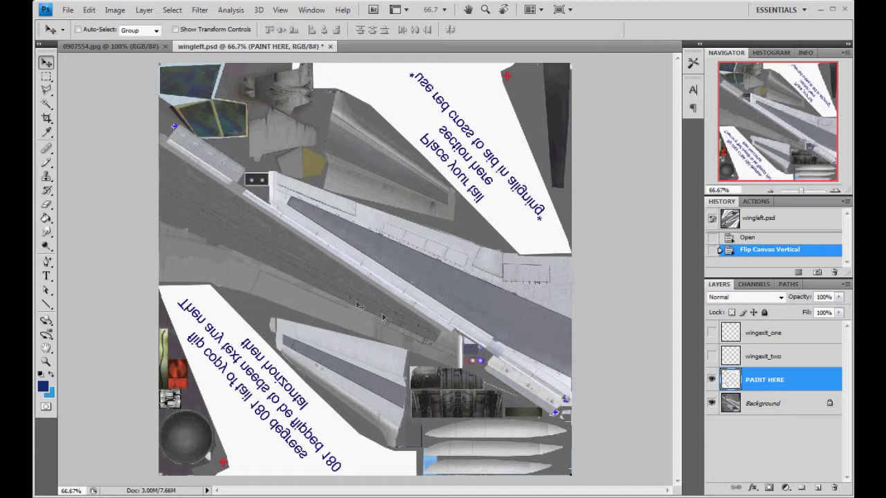
click(835, 190)
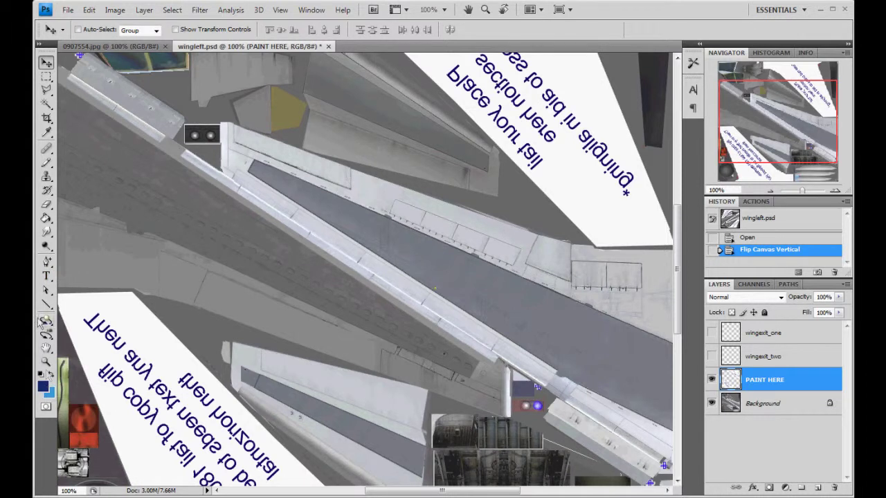
- Add a PH-BZI text layer on the wing and move it further down
click(46, 276)
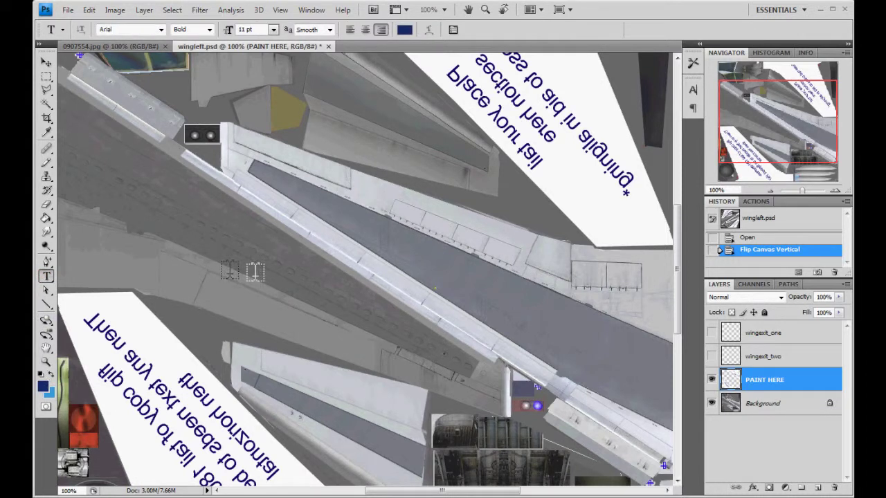
click(308, 297)
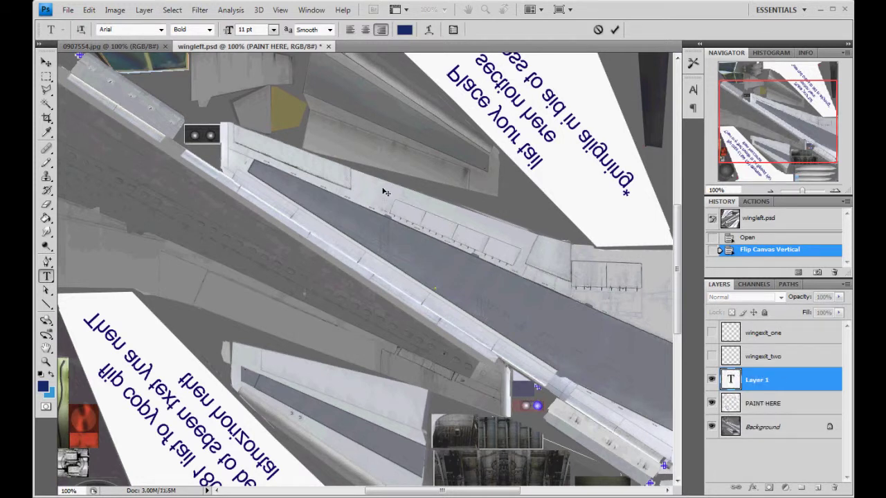
text(PH-BZI)
key(ctrl+a)
click(43, 62)
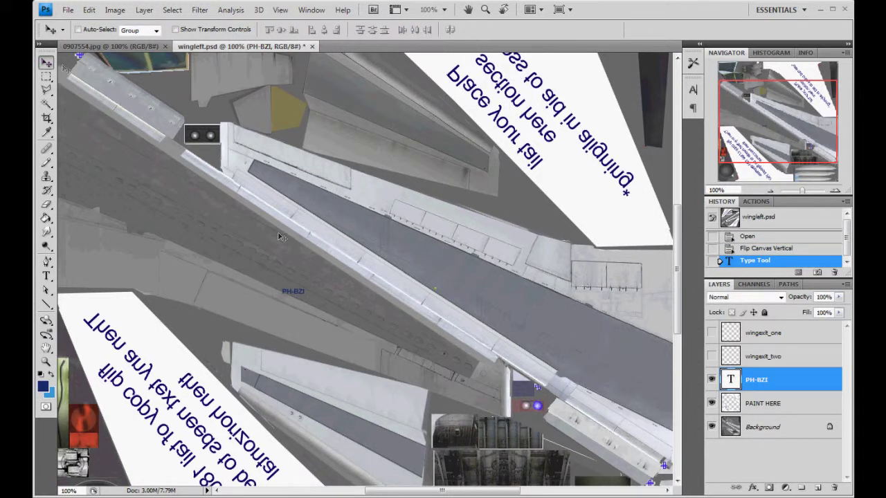
drag(298, 293, 396, 326)
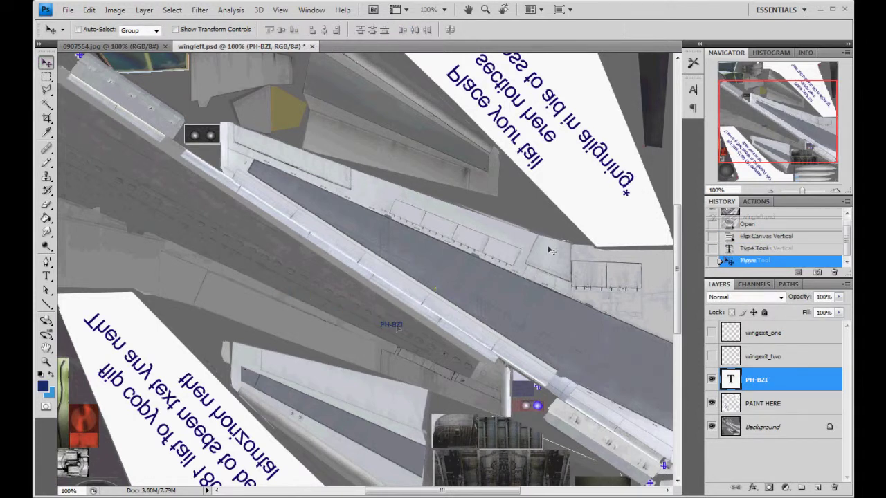
- Set the registration text to 36 pt with 100 tracking and place it under the wing
click(693, 90)
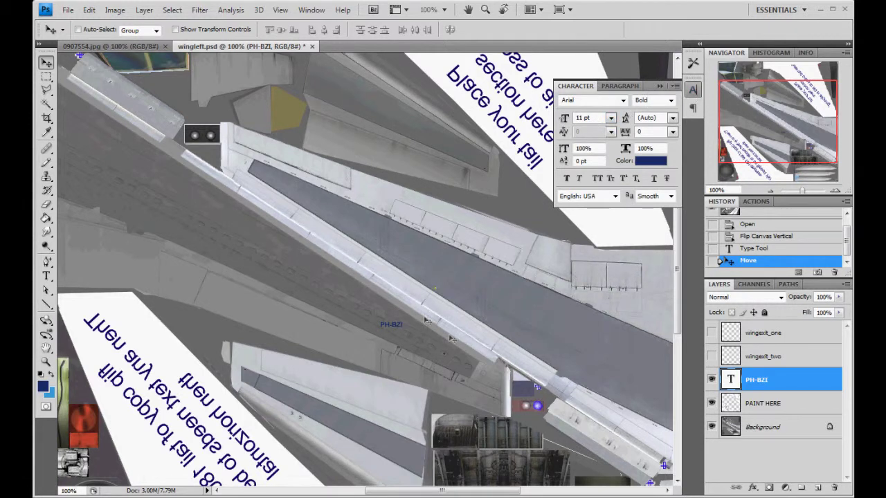
click(611, 119)
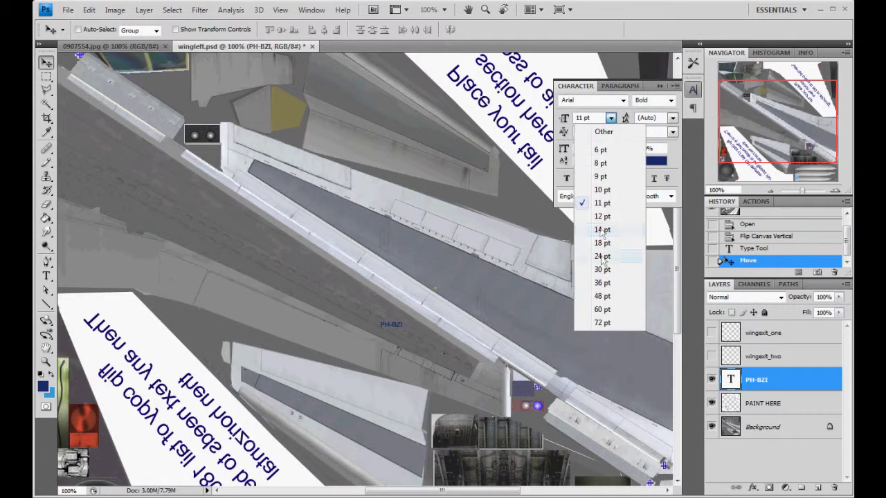
click(610, 260)
click(612, 119)
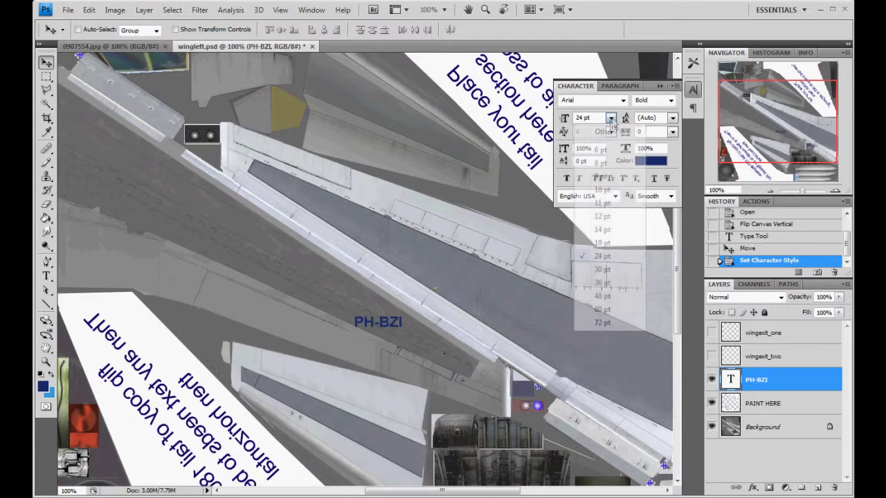
click(601, 257)
click(611, 119)
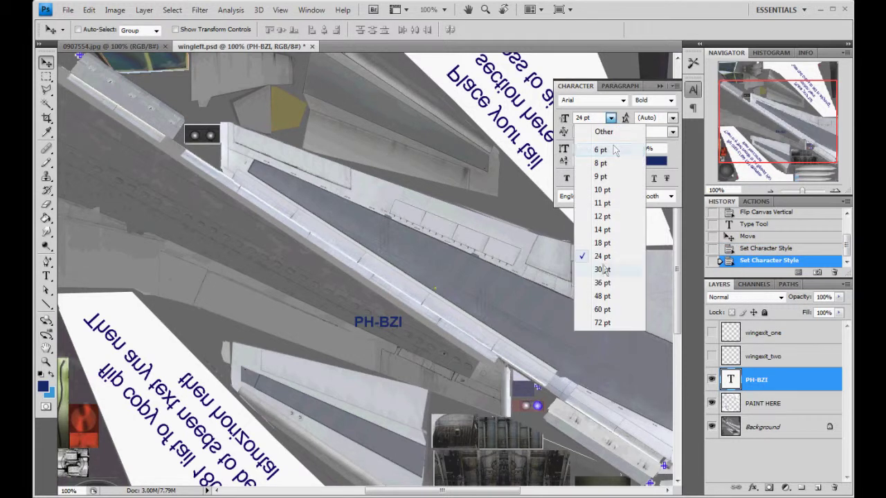
click(604, 283)
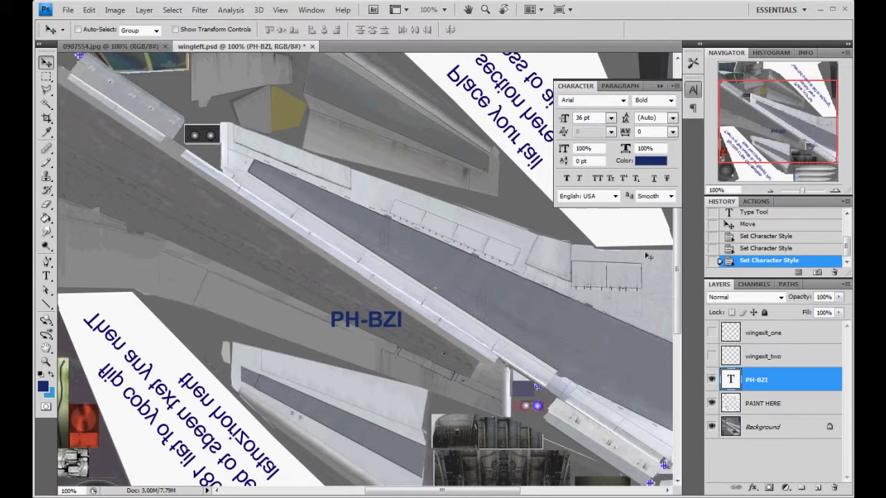
click(672, 131)
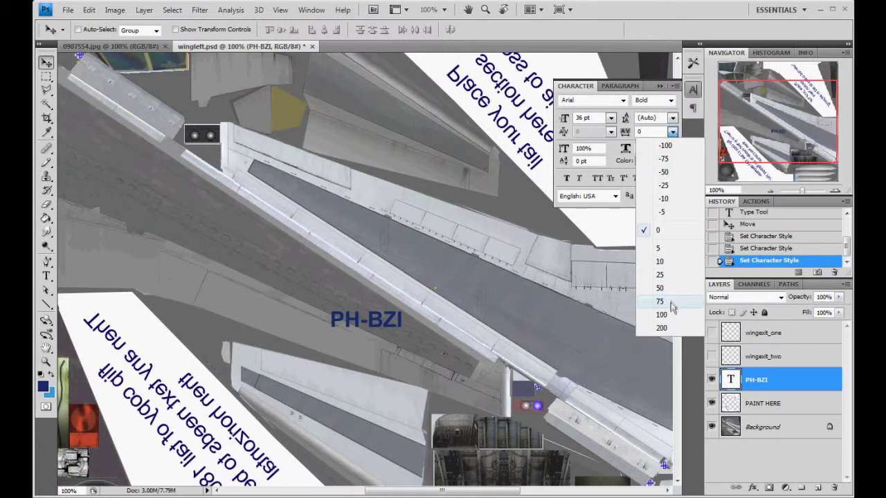
click(670, 314)
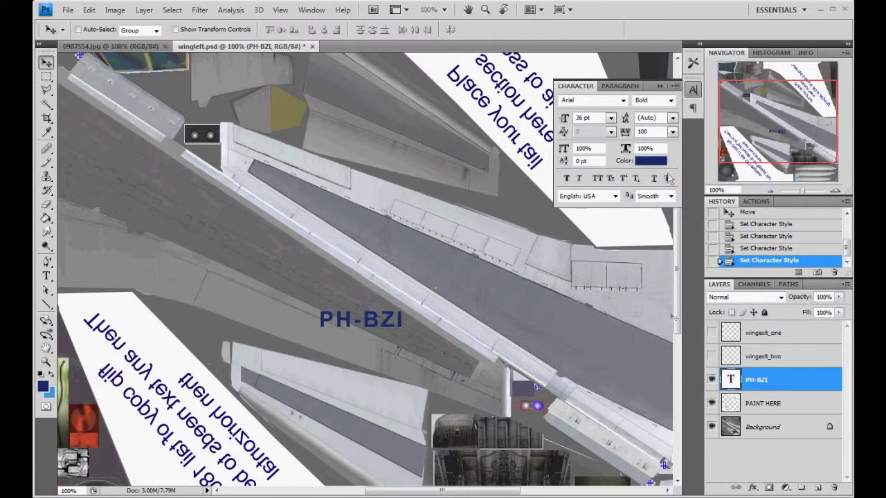
click(692, 90)
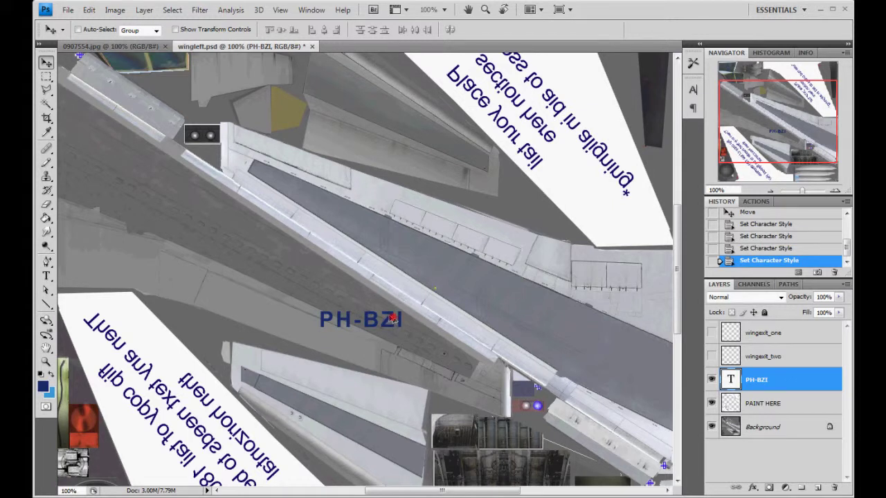
drag(392, 319, 438, 331)
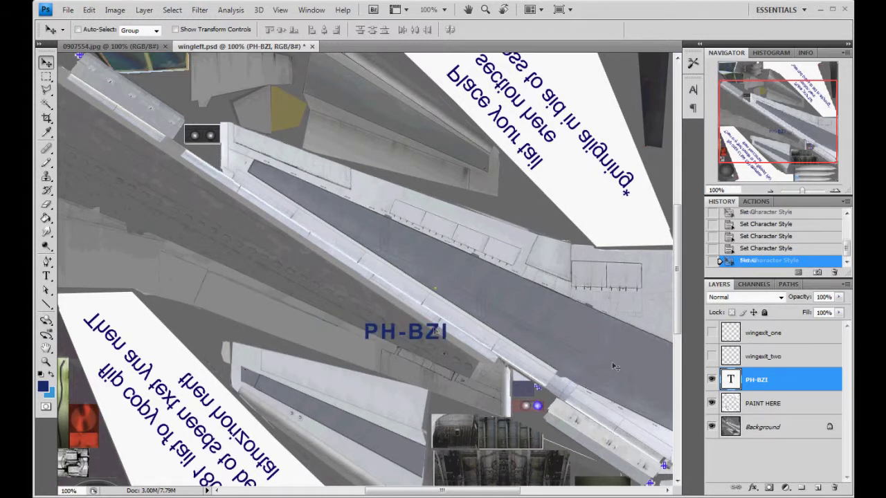
click(737, 296)
- Set the PH-BZI layer to Multiply and rotate it about 33° along the wing edge
click(734, 341)
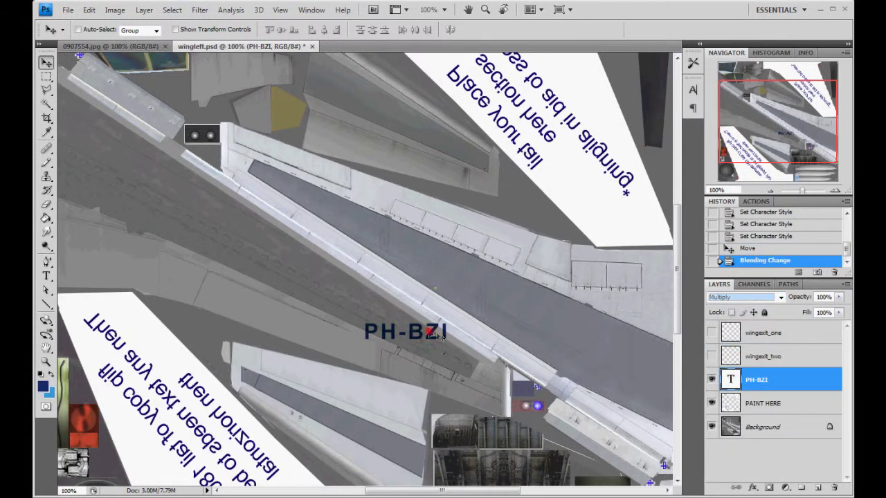
drag(434, 334, 436, 336)
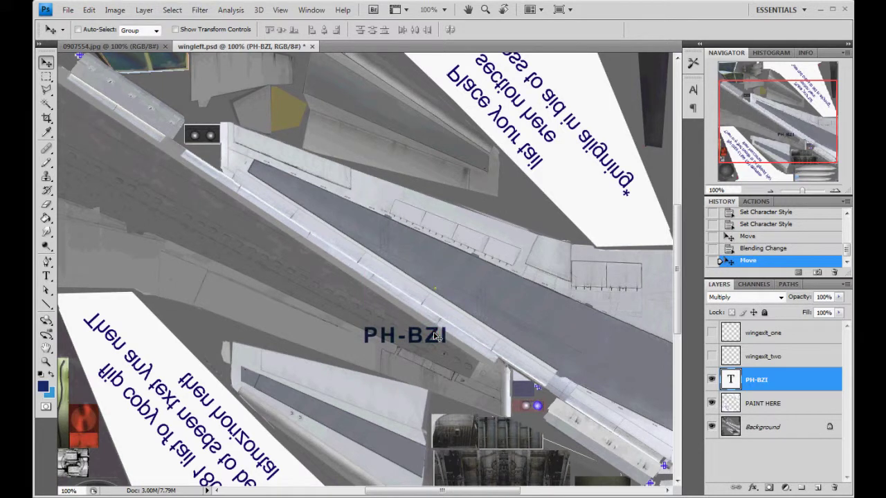
key(ctrl+t)
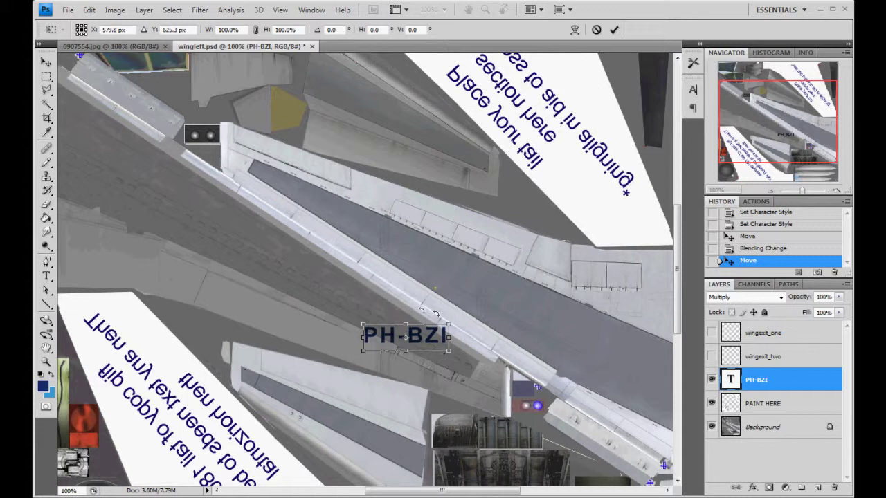
drag(457, 315, 495, 347)
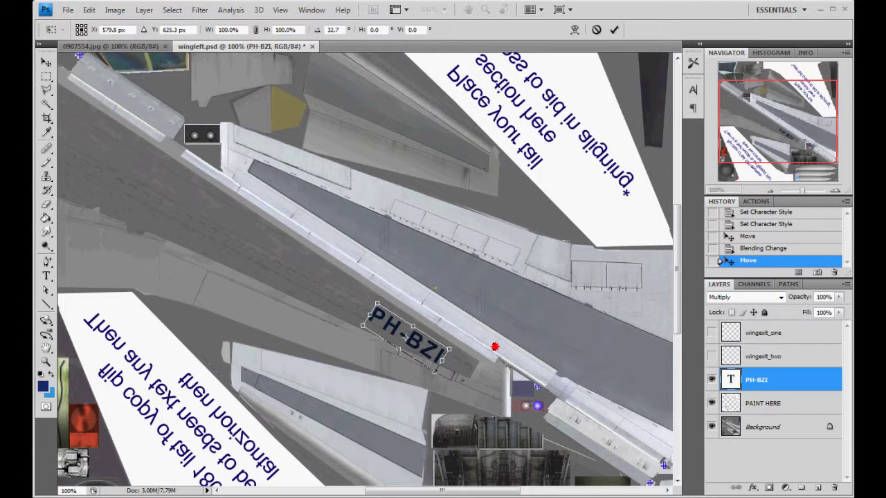
drag(495, 347, 493, 347)
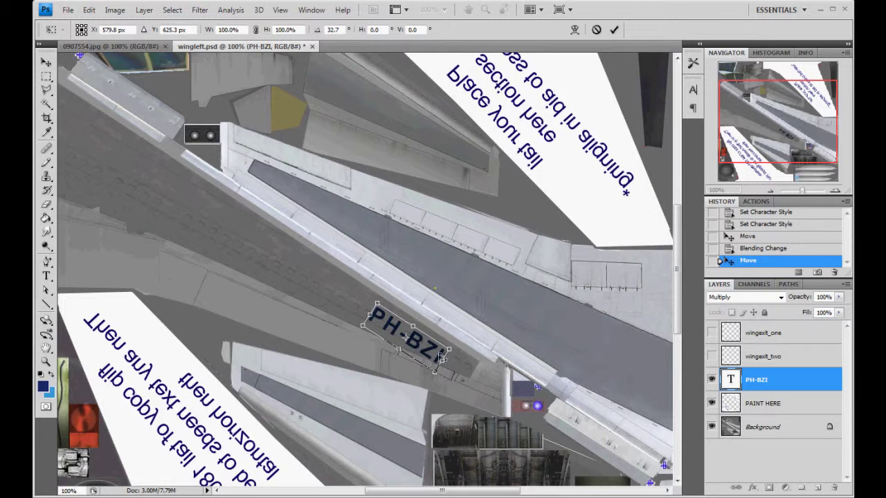
double_click(429, 355)
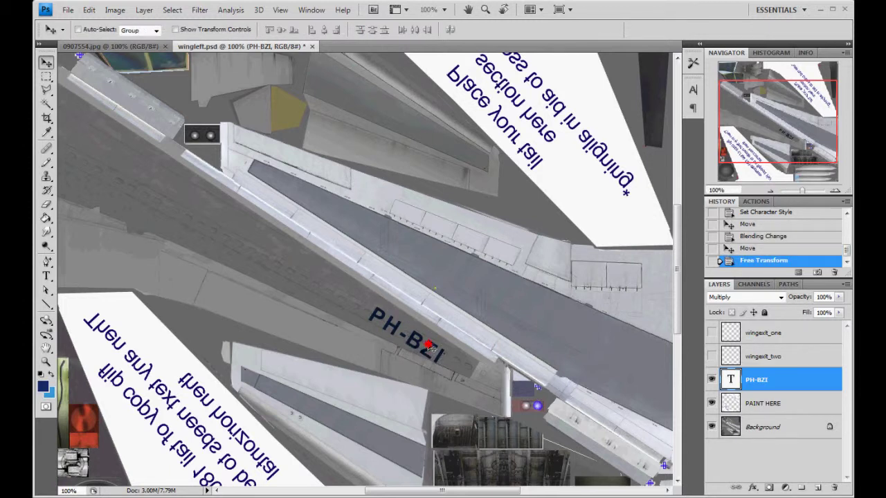
drag(430, 348, 422, 339)
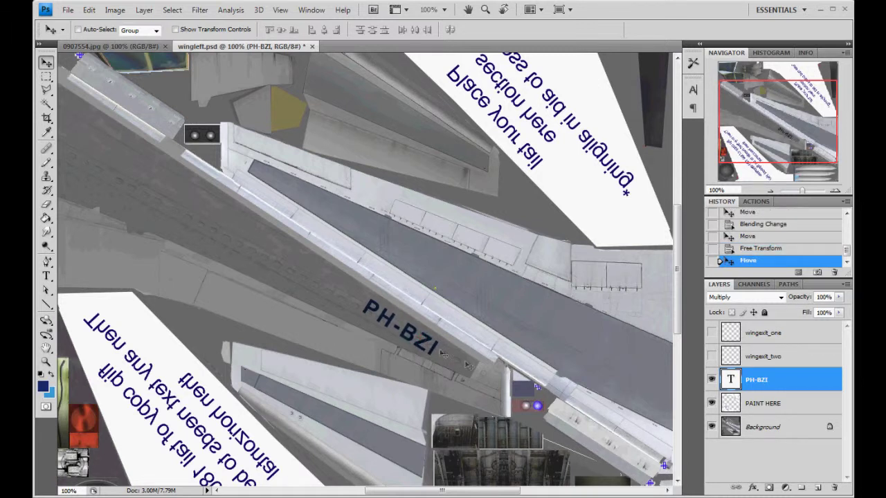
drag(754, 147, 755, 138)
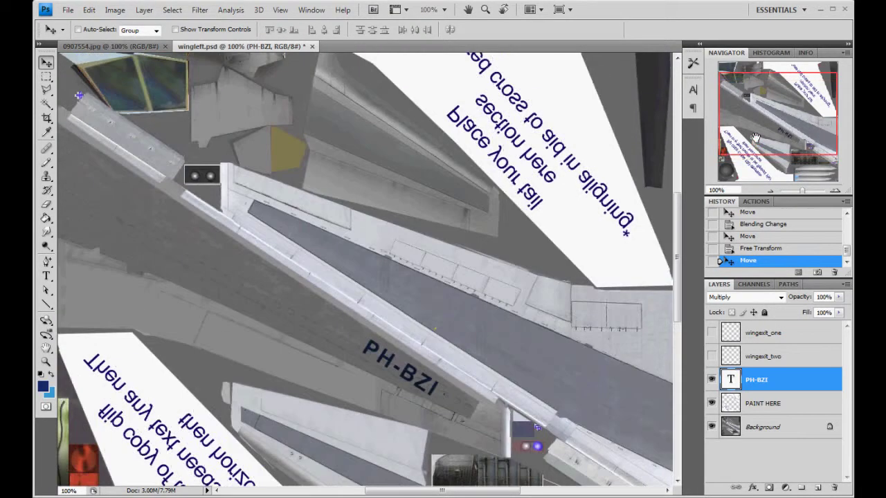
- Flip the wing canvas vertically back upright and zoom out to view the whole texture sheet
click(90, 10)
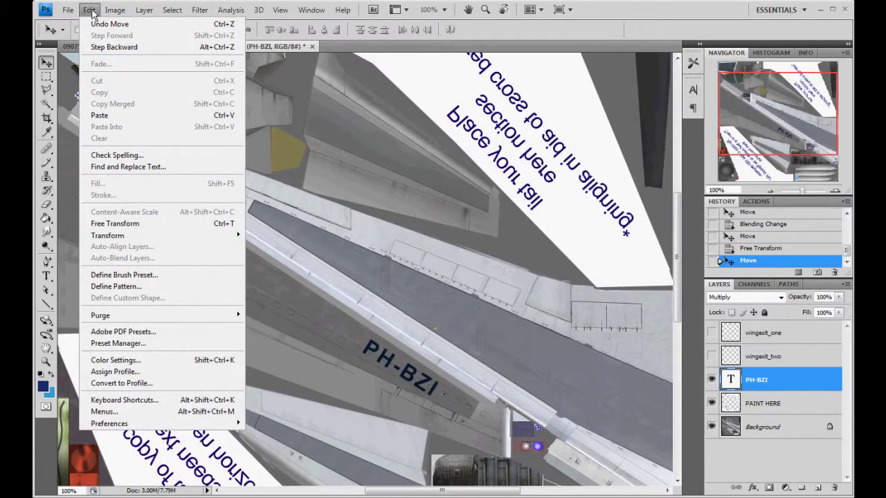
mouse_move(115, 10)
mouse_move(174, 123)
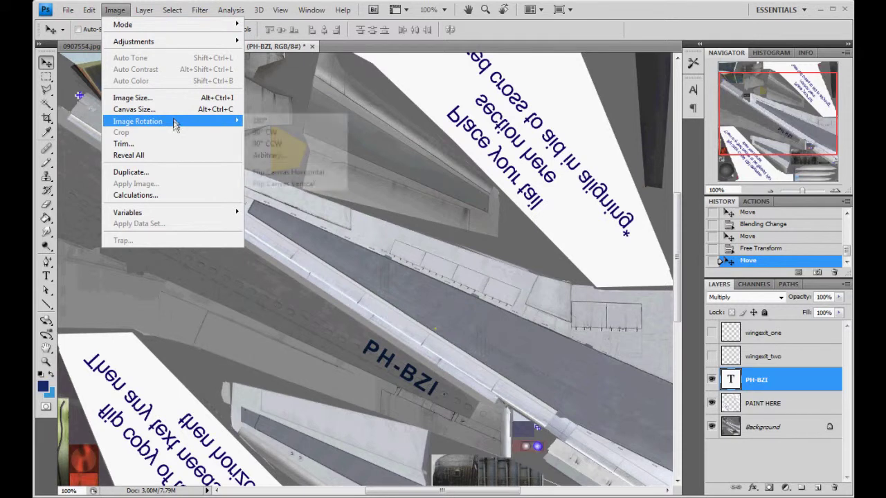
click(318, 183)
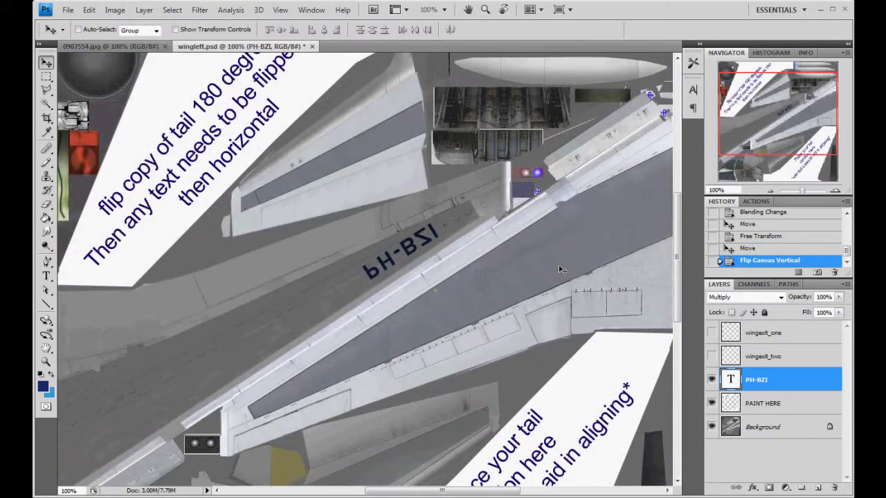
click(770, 190)
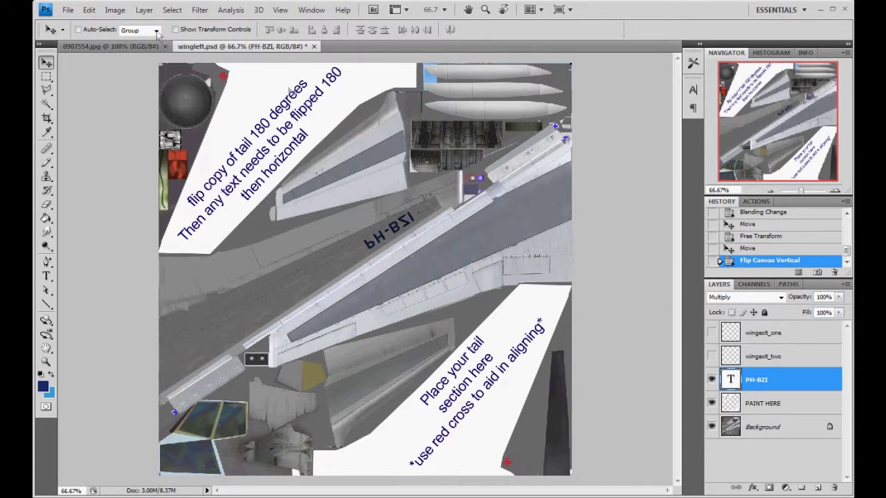
click(68, 10)
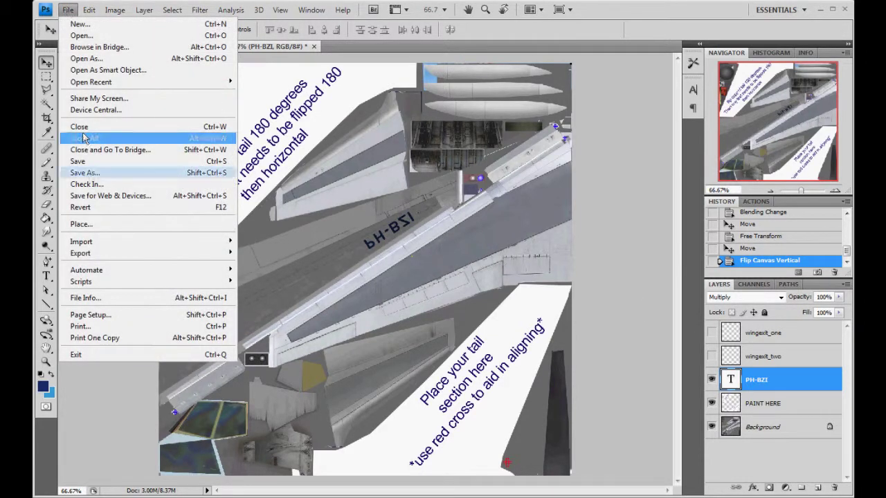
click(84, 173)
- Append KLM to the wingleft file name and save it as wingleftKLM.psd
click(204, 436)
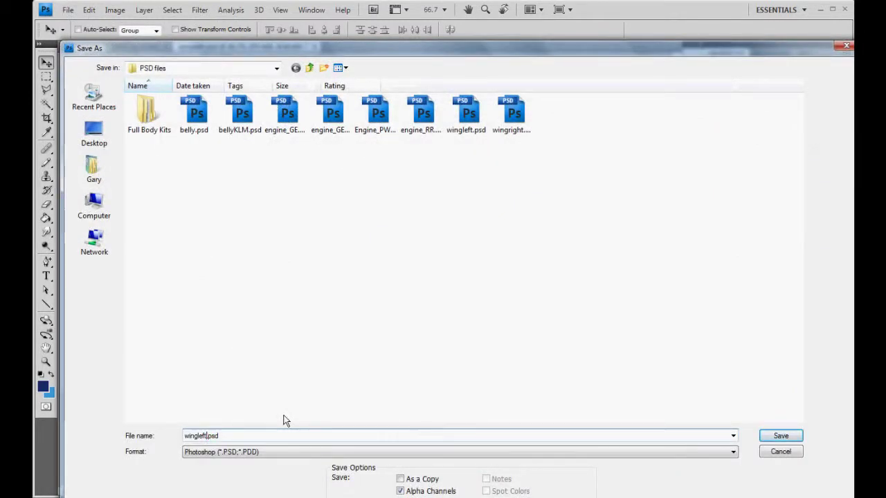
text(KLM)
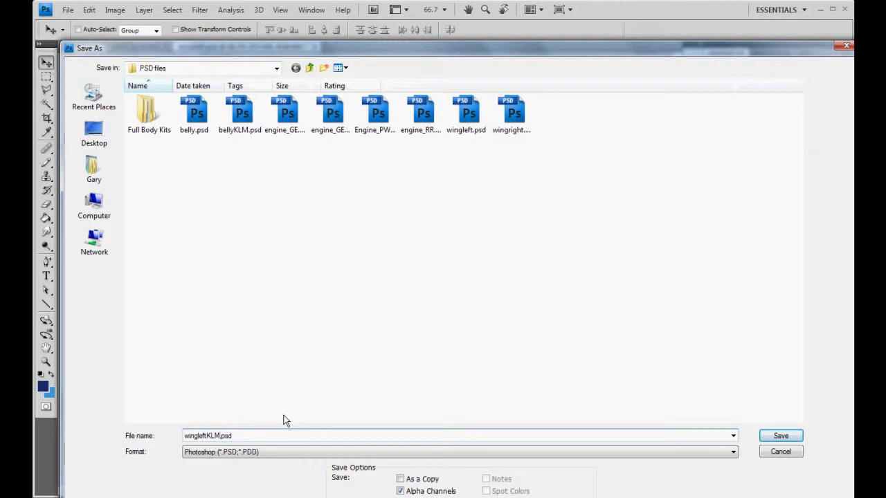
click(774, 436)
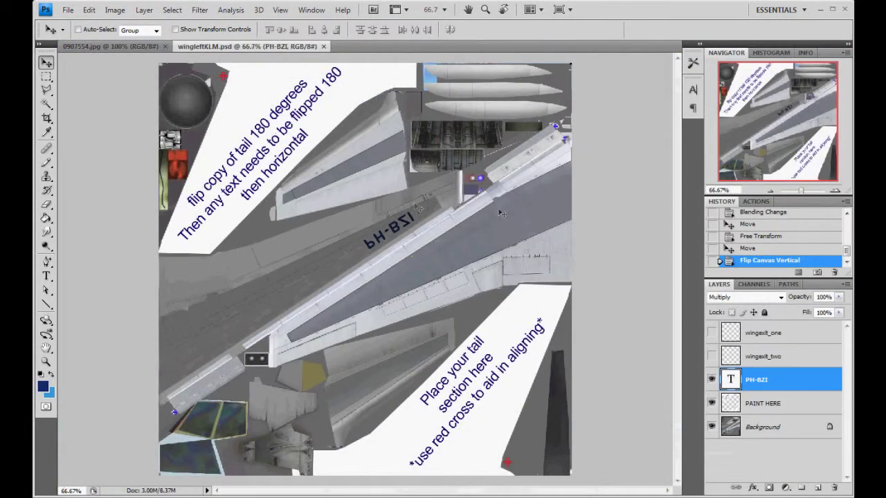